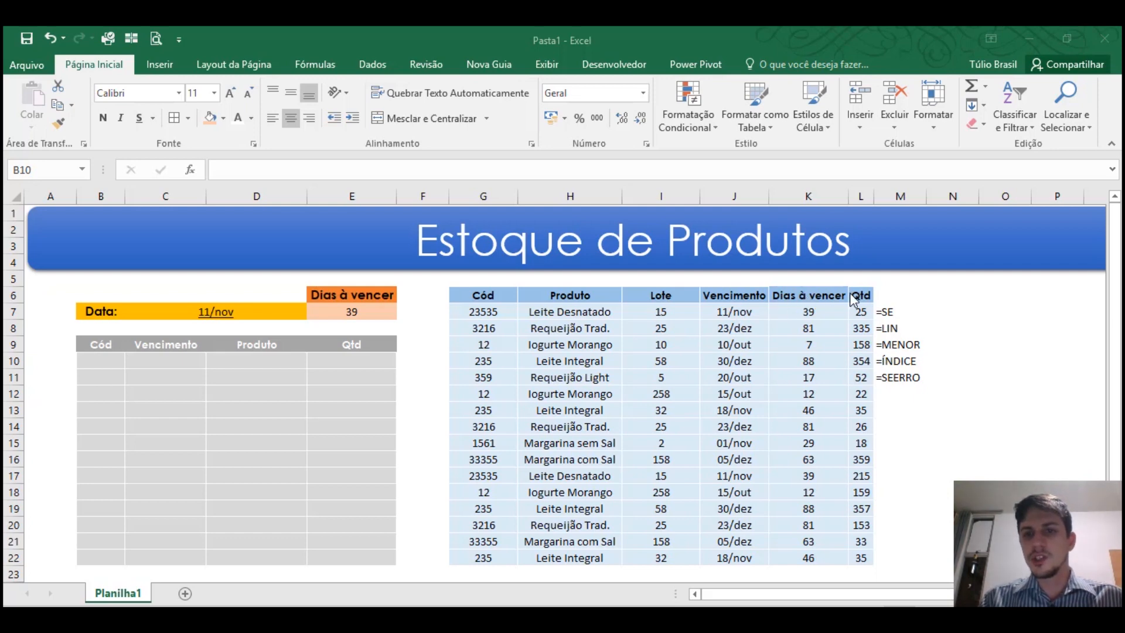
Examine the stock table's repeated products, the empty report's headings, the date and days-to-expiry cells, and the function list in M7:M11
{"action": "left_click", "coordinate": [511, 300]}
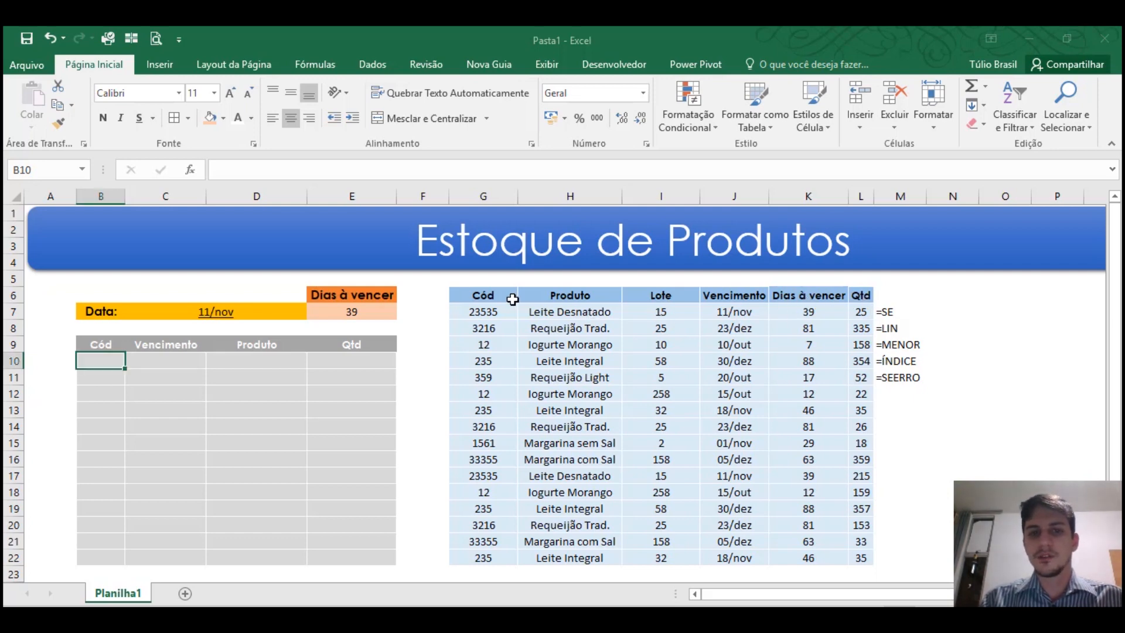
{"action": "left_click_drag", "start_coordinate": [485, 311], "coordinate": [566, 312]}
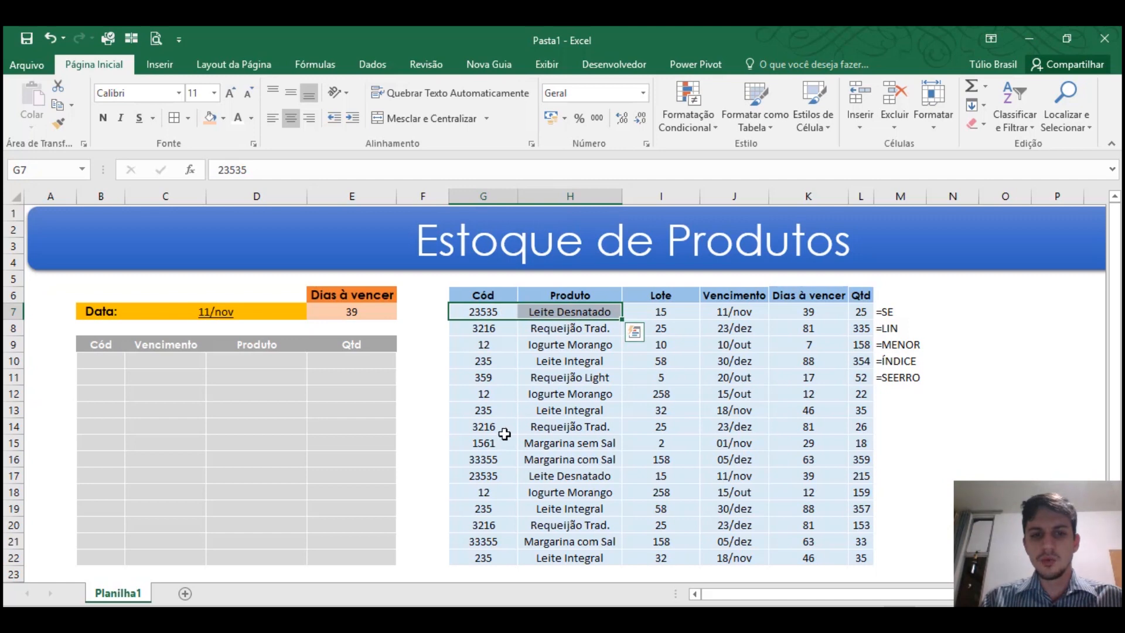
{"action": "left_click_drag", "start_coordinate": [492, 476], "coordinate": [563, 475], "text": "ctrl"}
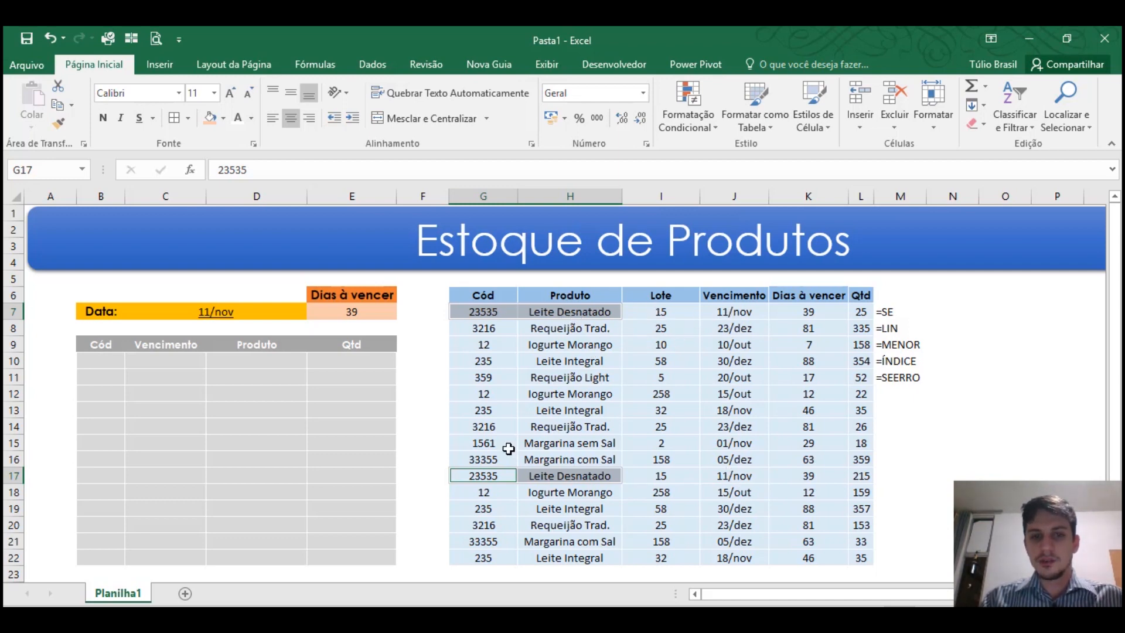
{"action": "left_click", "coordinate": [102, 346]}
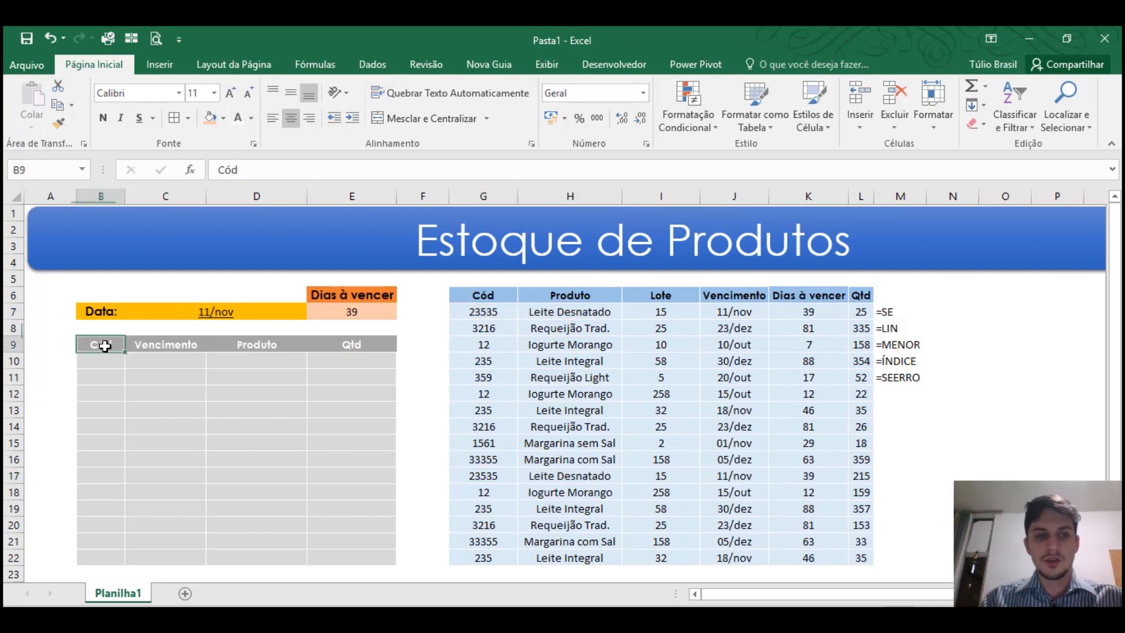
{"action": "left_click", "coordinate": [159, 347]}
{"action": "left_click", "coordinate": [249, 348]}
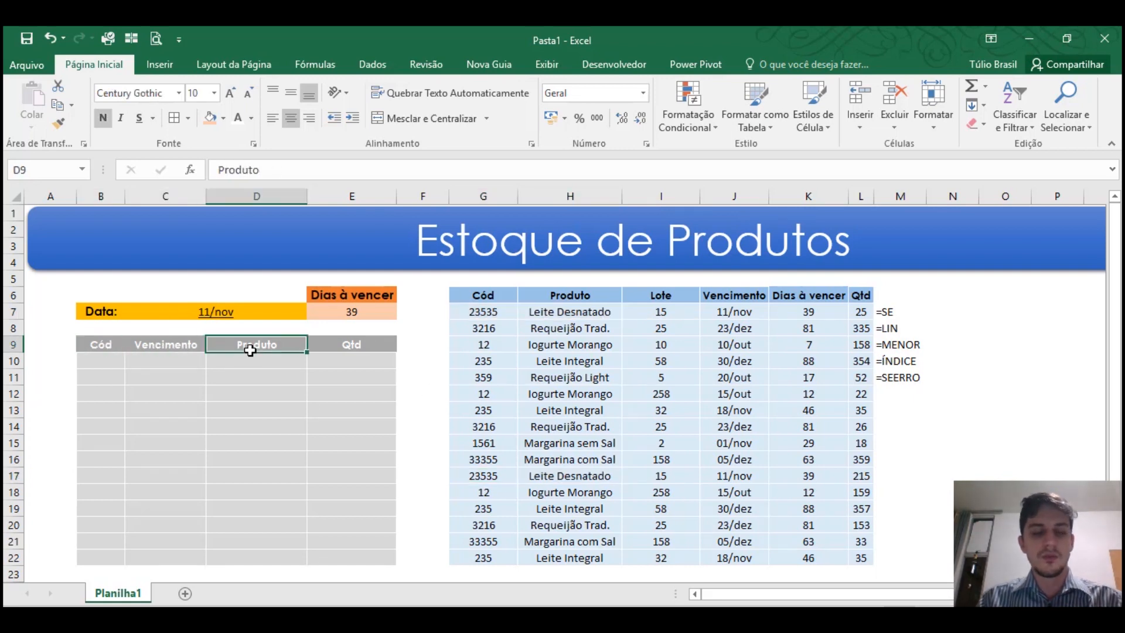
{"action": "left_click", "coordinate": [348, 347]}
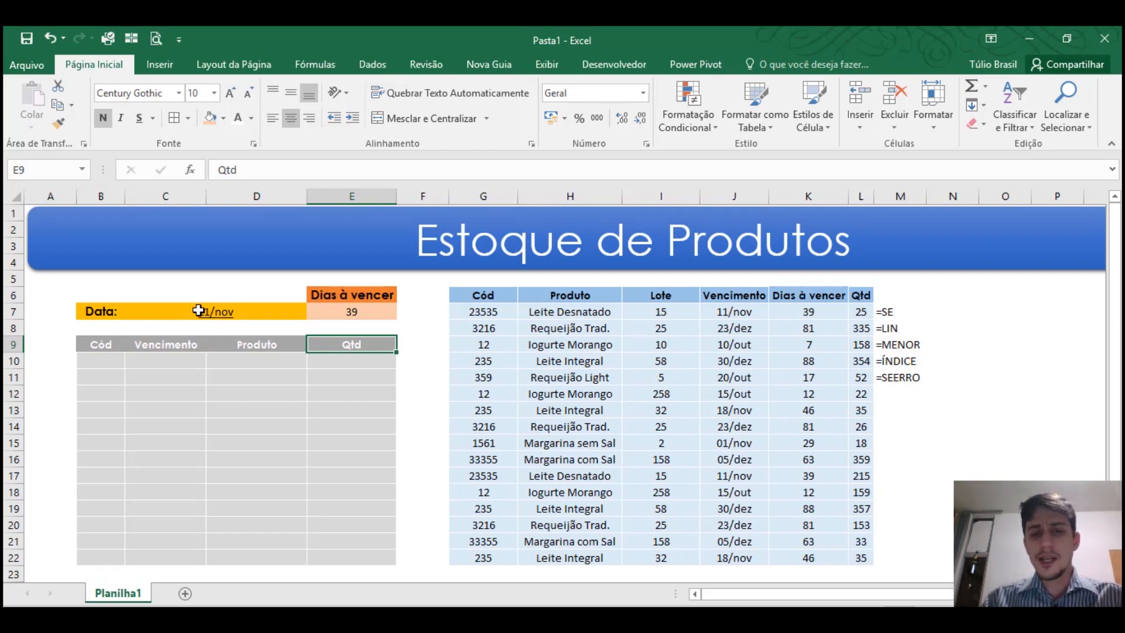
{"action": "left_click", "coordinate": [244, 313]}
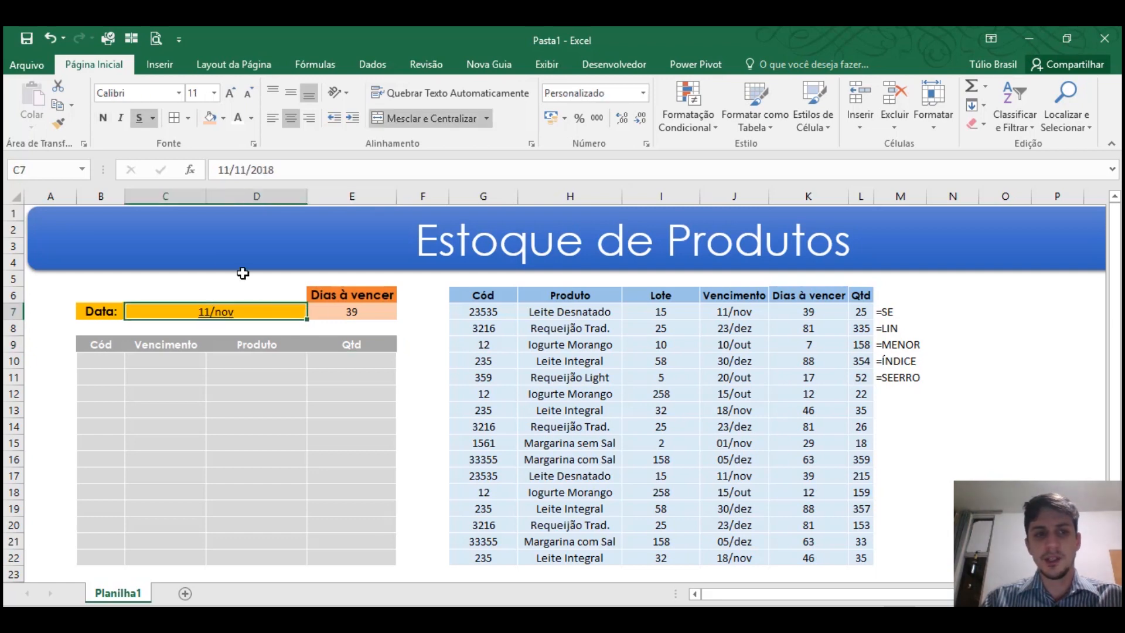
{"action": "left_click", "coordinate": [210, 288]}
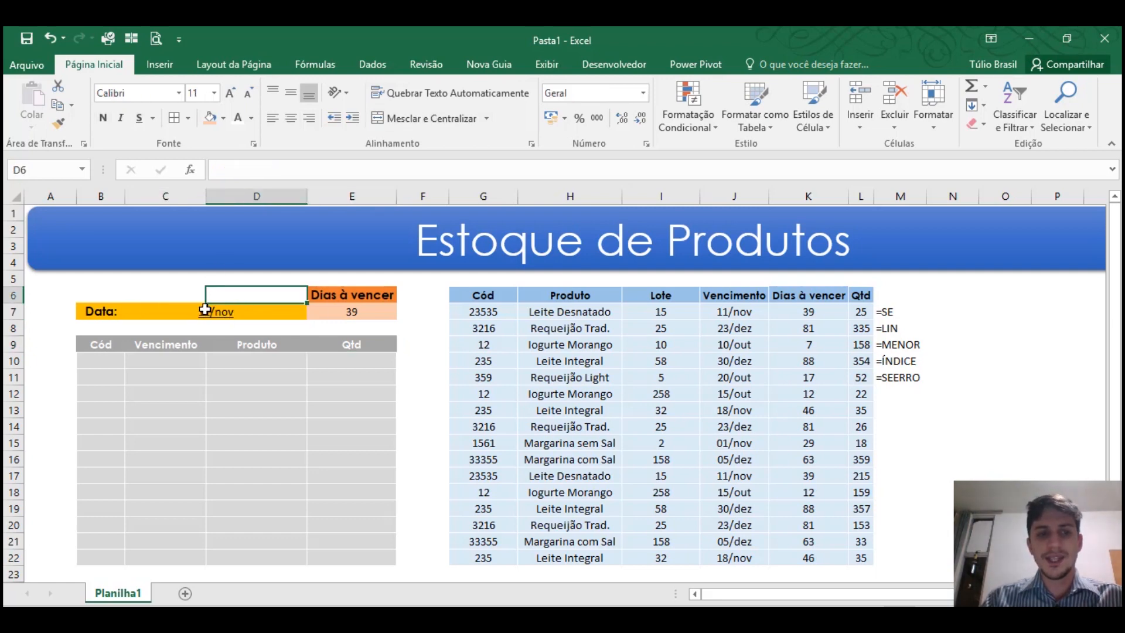
{"action": "left_click", "coordinate": [345, 312]}
{"action": "left_click_drag", "start_coordinate": [467, 328], "coordinate": [472, 338]}
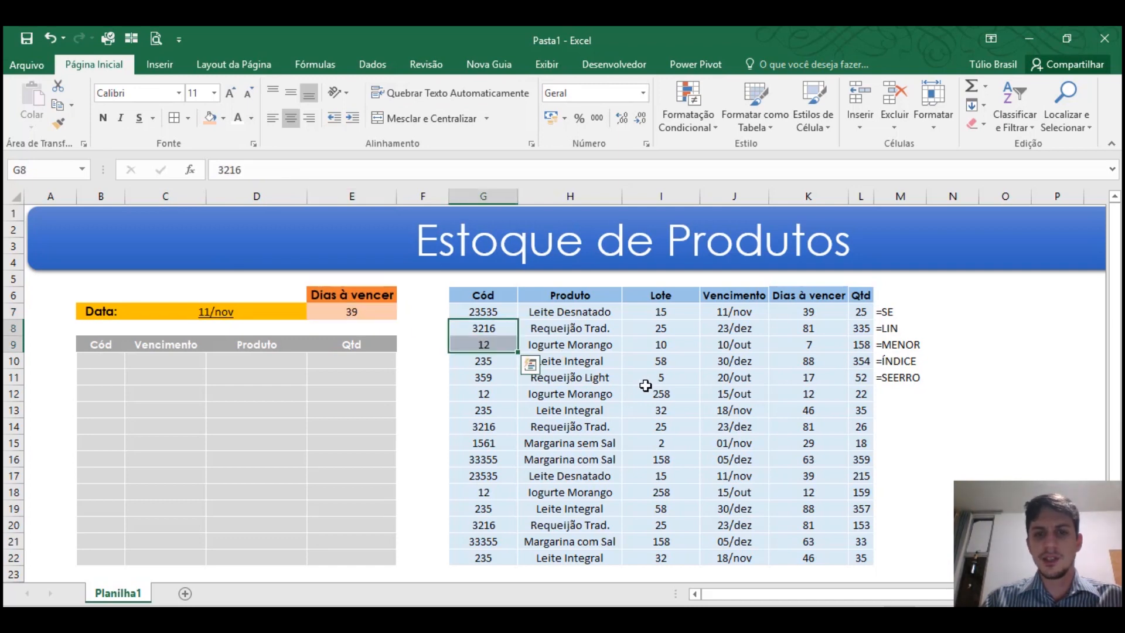
{"action": "left_click", "coordinate": [633, 398]}
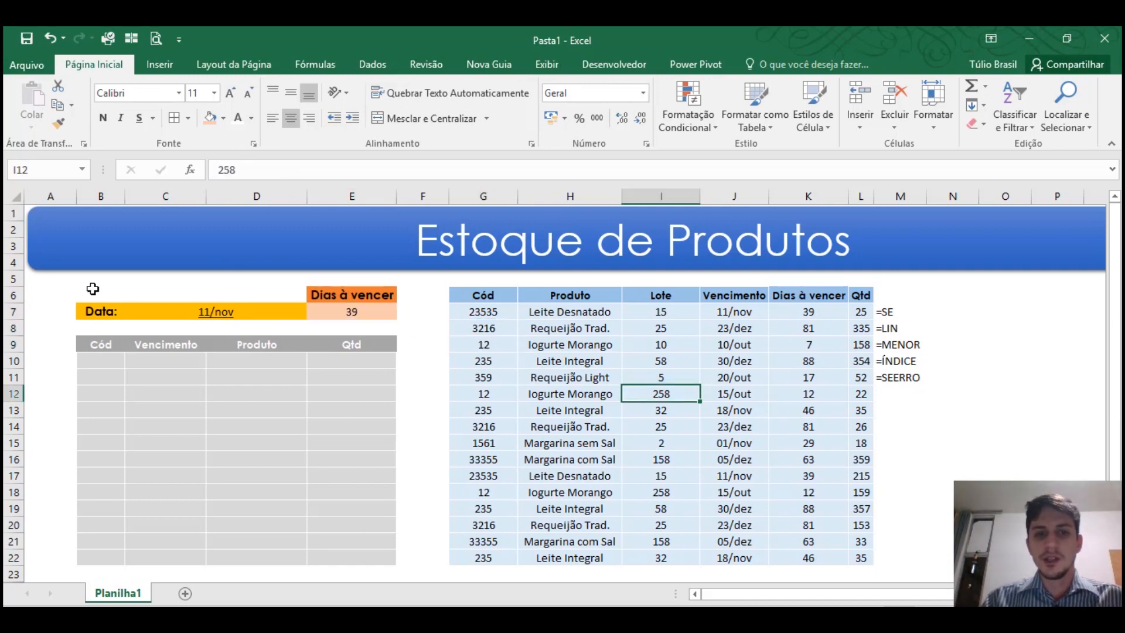
{"action": "left_click", "coordinate": [101, 346]}
{"action": "left_click", "coordinate": [186, 347]}
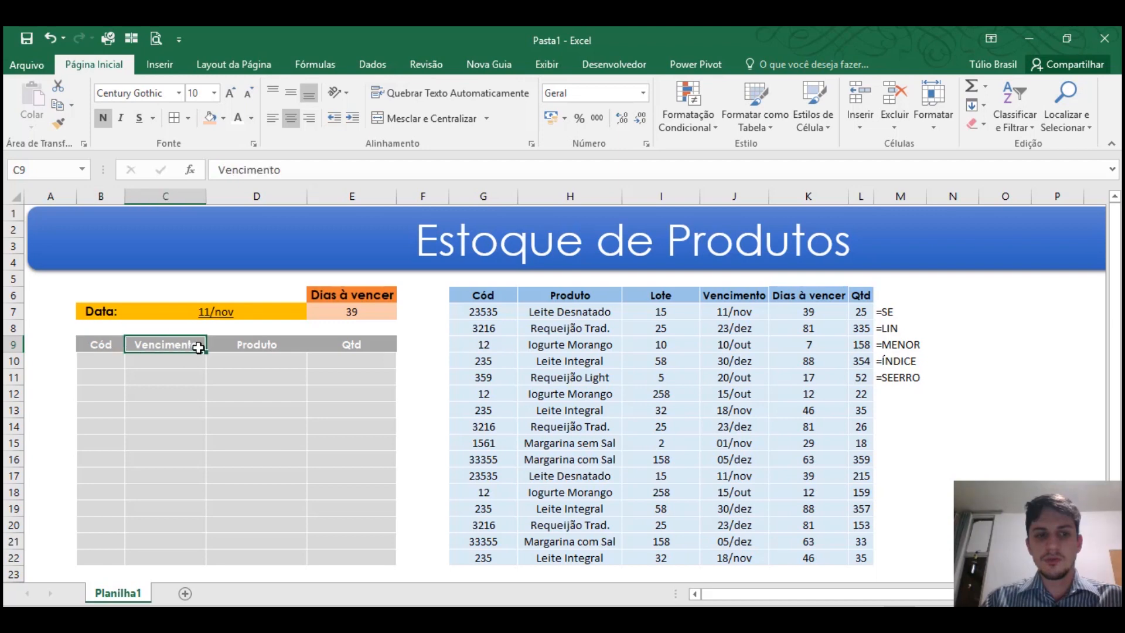
{"action": "left_click", "coordinate": [277, 347]}
{"action": "left_click", "coordinate": [348, 345]}
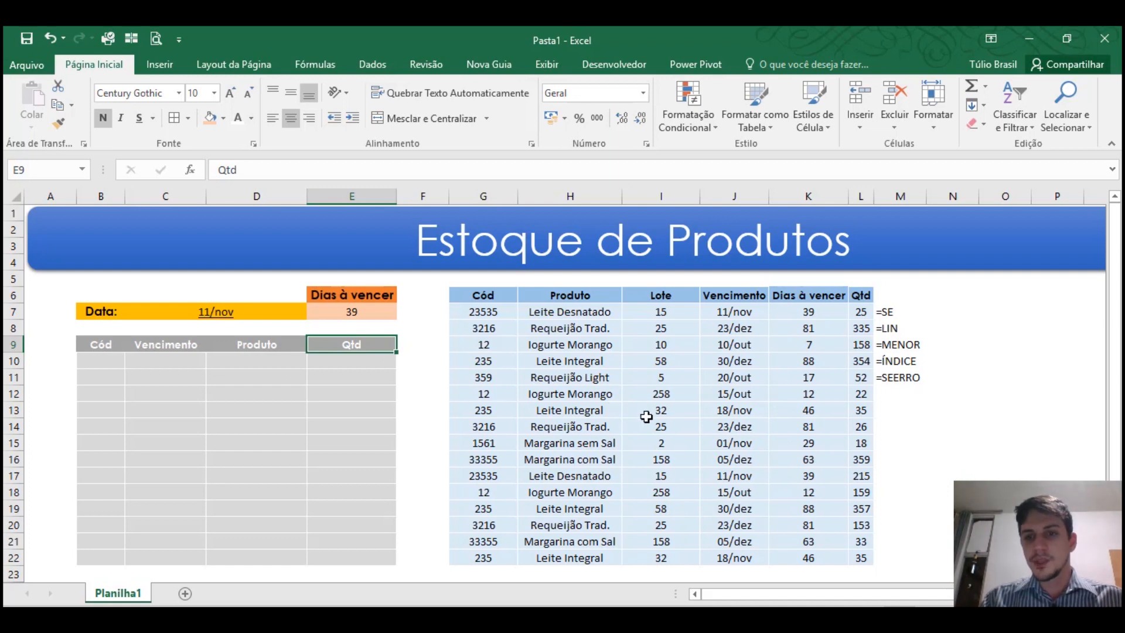
{"action": "left_click_drag", "start_coordinate": [886, 312], "coordinate": [885, 376]}
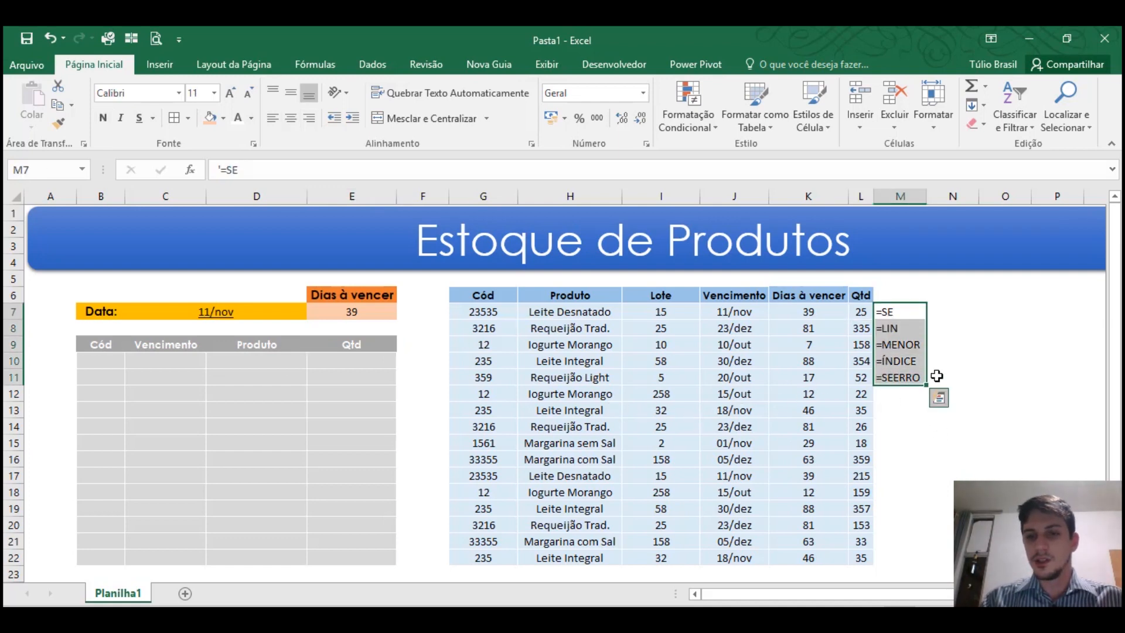
Check the SE function's description and arguments in N7, leaving the cell empty
{"action": "left_click", "coordinate": [950, 311]}
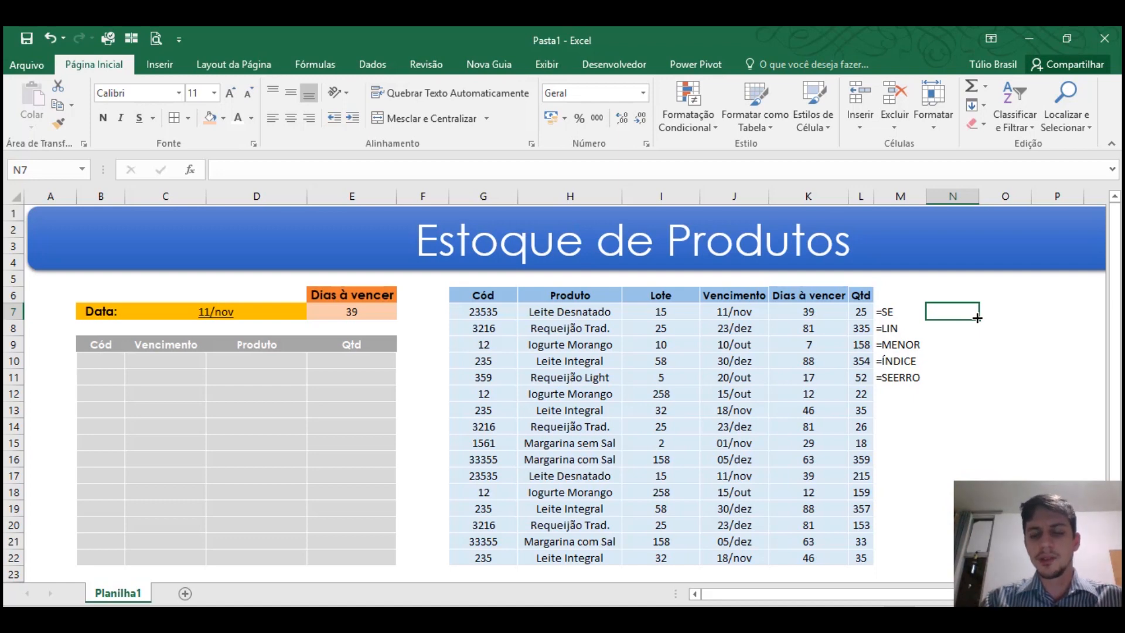
{"action": "type", "text": "=SE"}
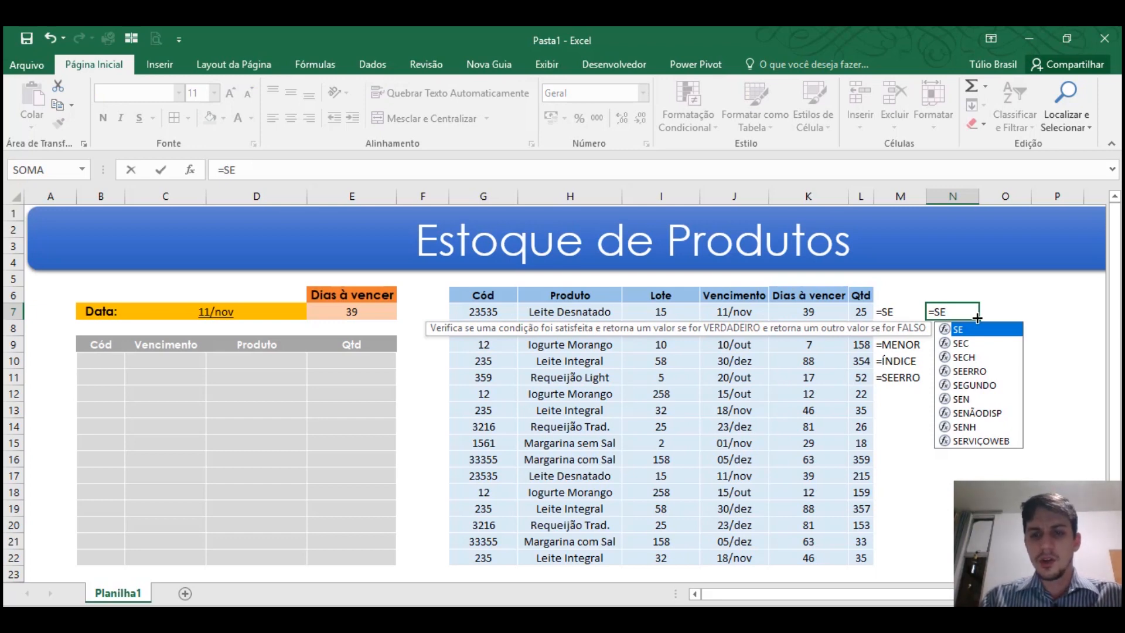
{"action": "type", "text": "("}
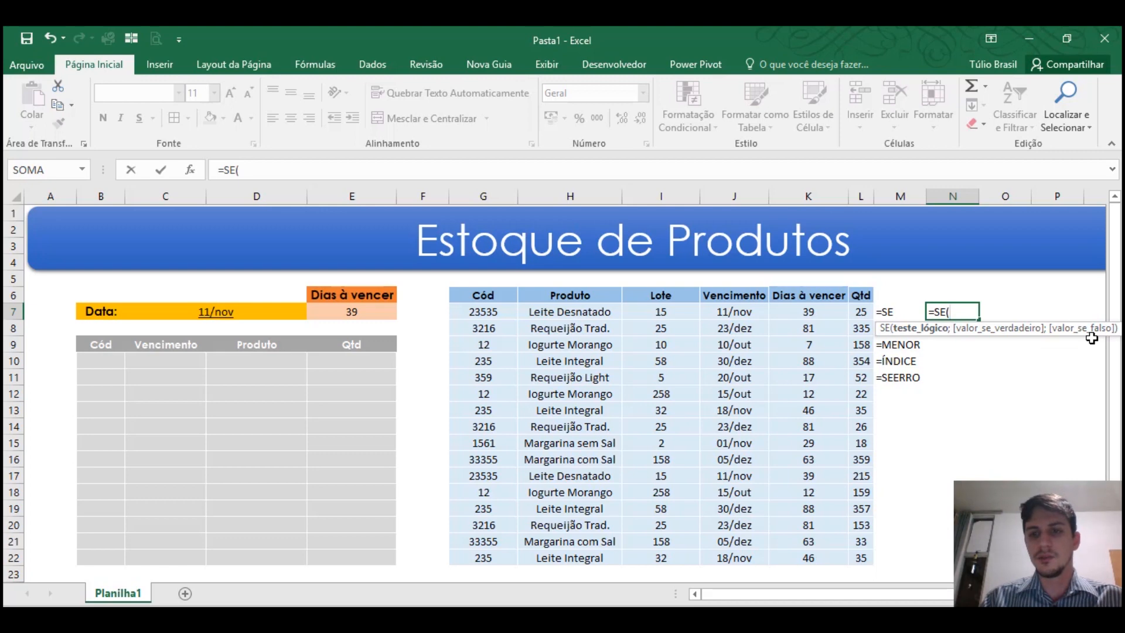
{"action": "key", "text": "BackSpace"}
{"action": "key", "text": "BackSpace"}
{"action": "key", "text": "BackSpace"}
{"action": "key", "text": "BackSpace"}
{"action": "key", "text": "Return"}
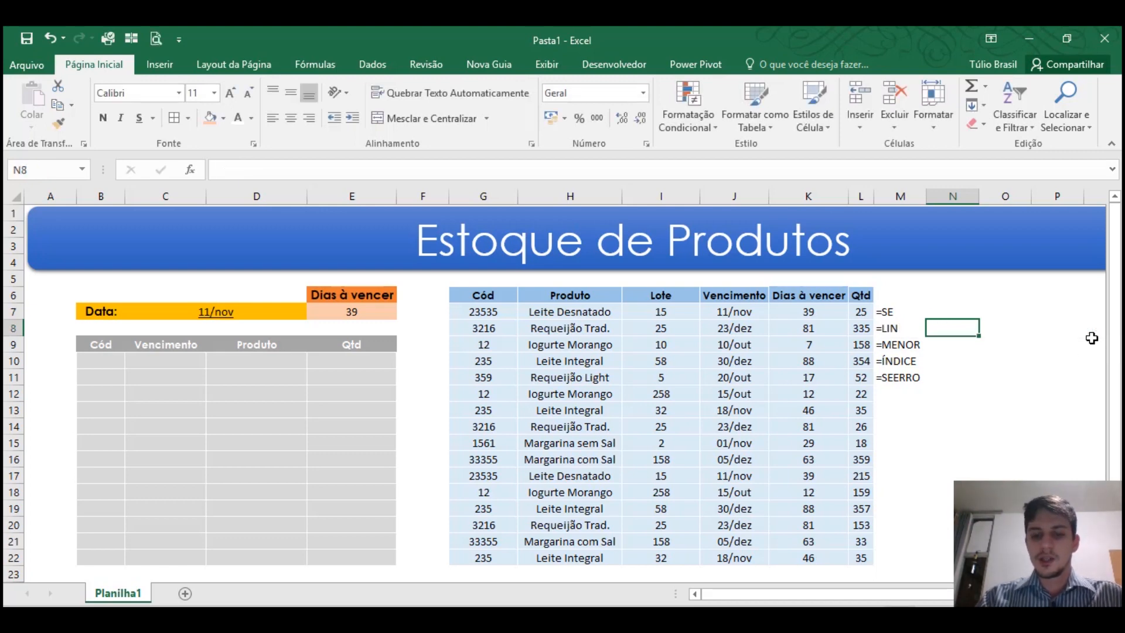
Check the LIN function's description in N8 and discard the entry
{"action": "type", "text": "="}
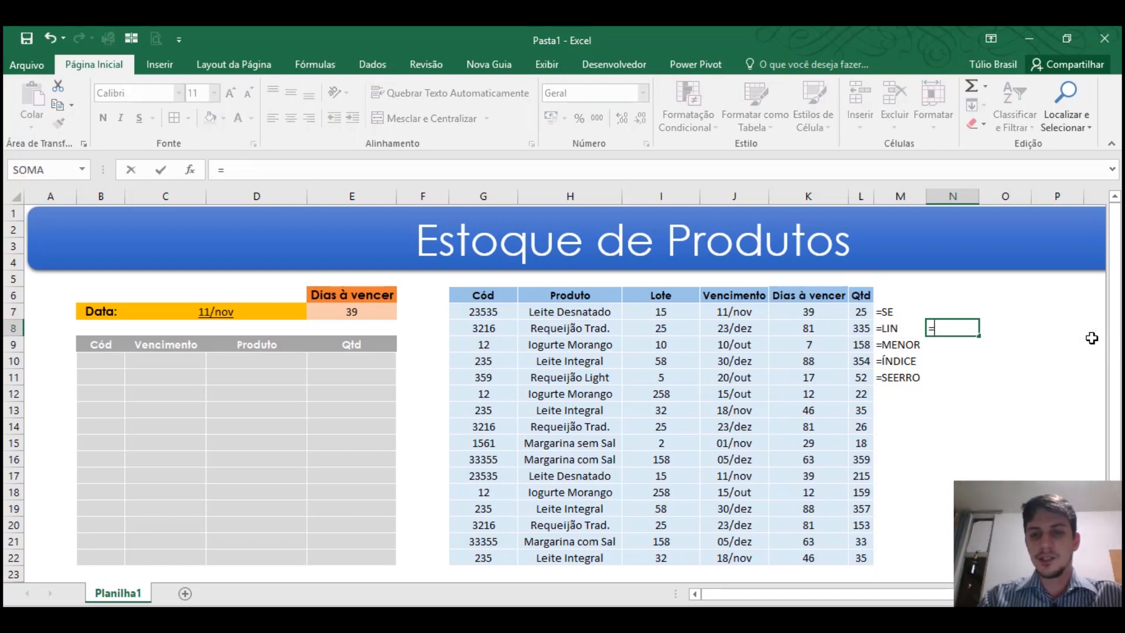
{"action": "type", "text": "LI"}
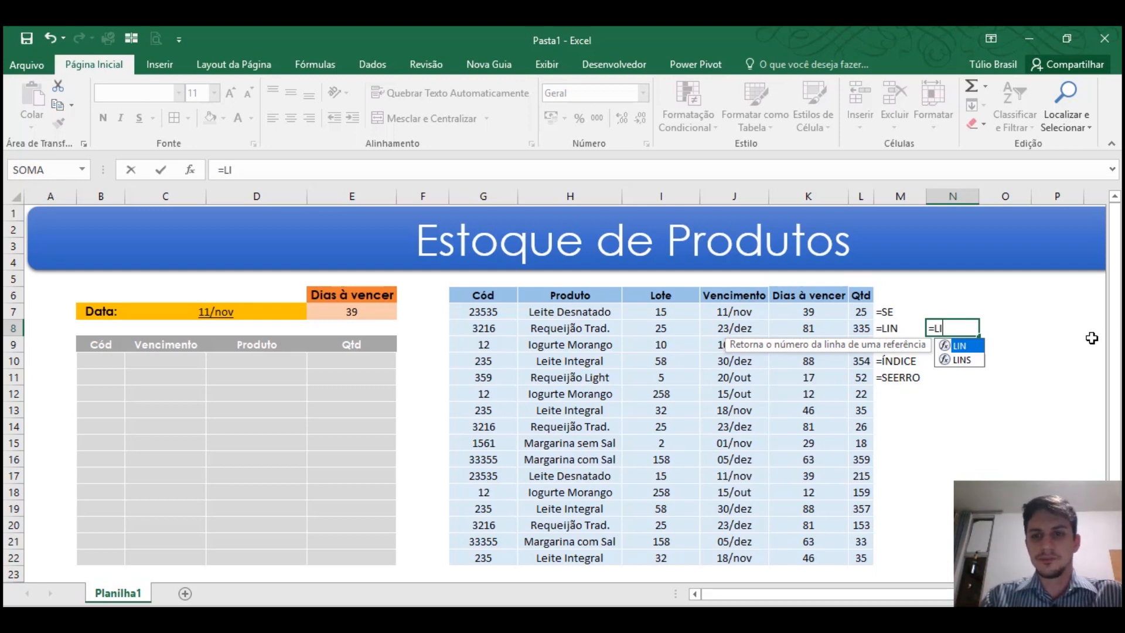
{"action": "key", "text": "Escape"}
{"action": "key", "text": "Escape"}
Check the MENOR function's description and arguments in N9 and discard the entry
{"action": "key", "text": "Down"}
{"action": "type", "text": "=MENOR"}
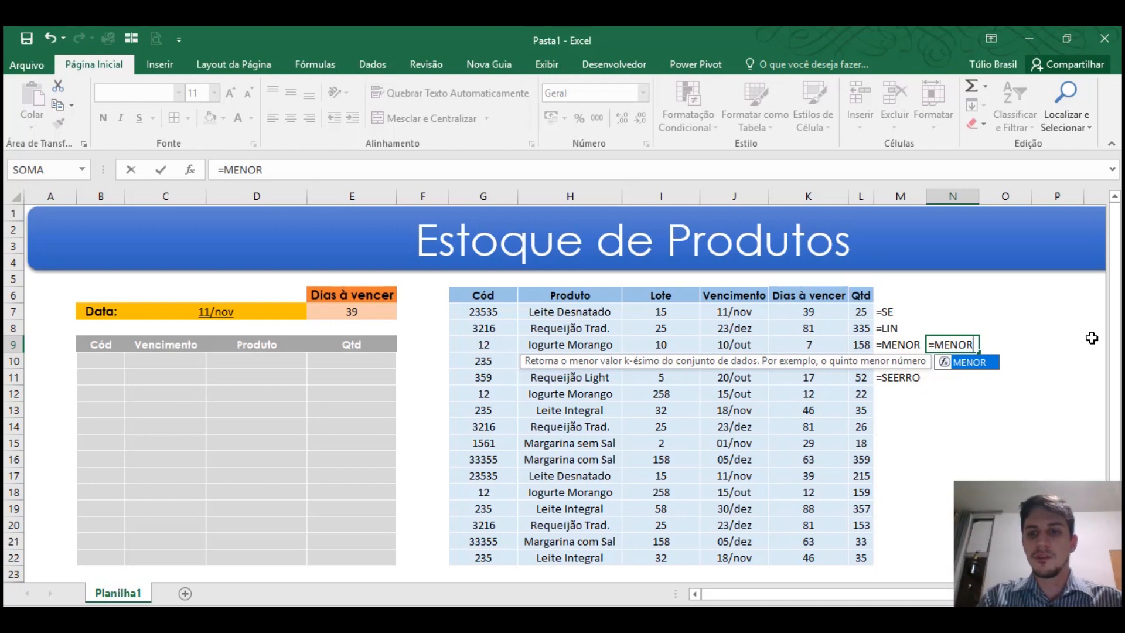
{"action": "type", "text": "("}
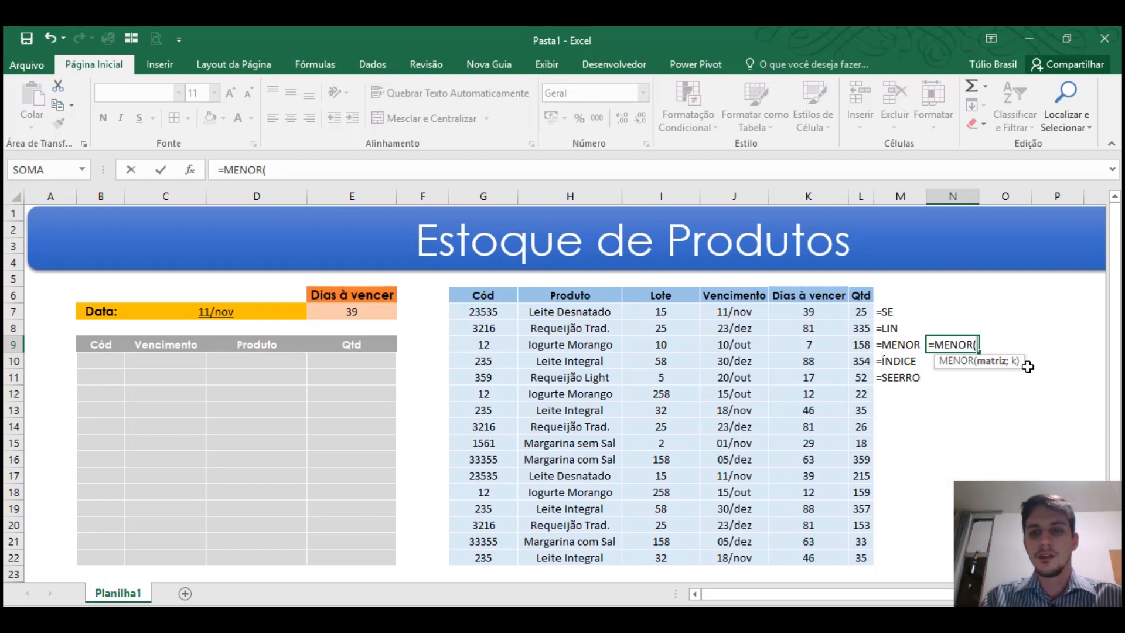
{"action": "key", "text": "Escape"}
Check the ÍNDICE function's description and argument forms in N10 and discard the entry
{"action": "key", "text": "Down"}
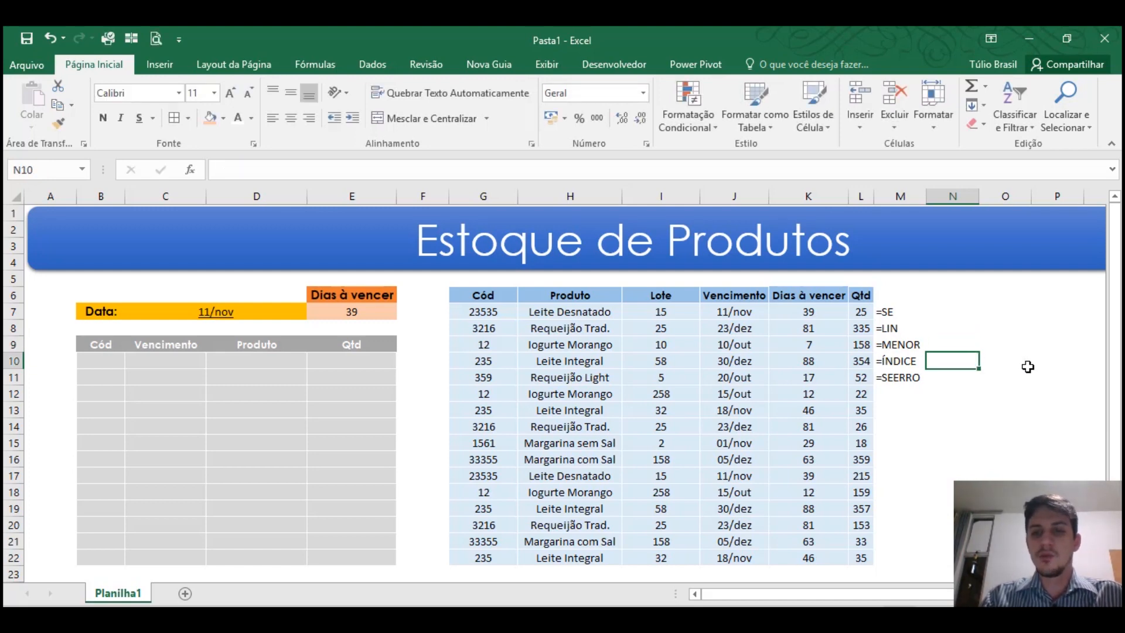
{"action": "type", "text": "=ÍNDICE"}
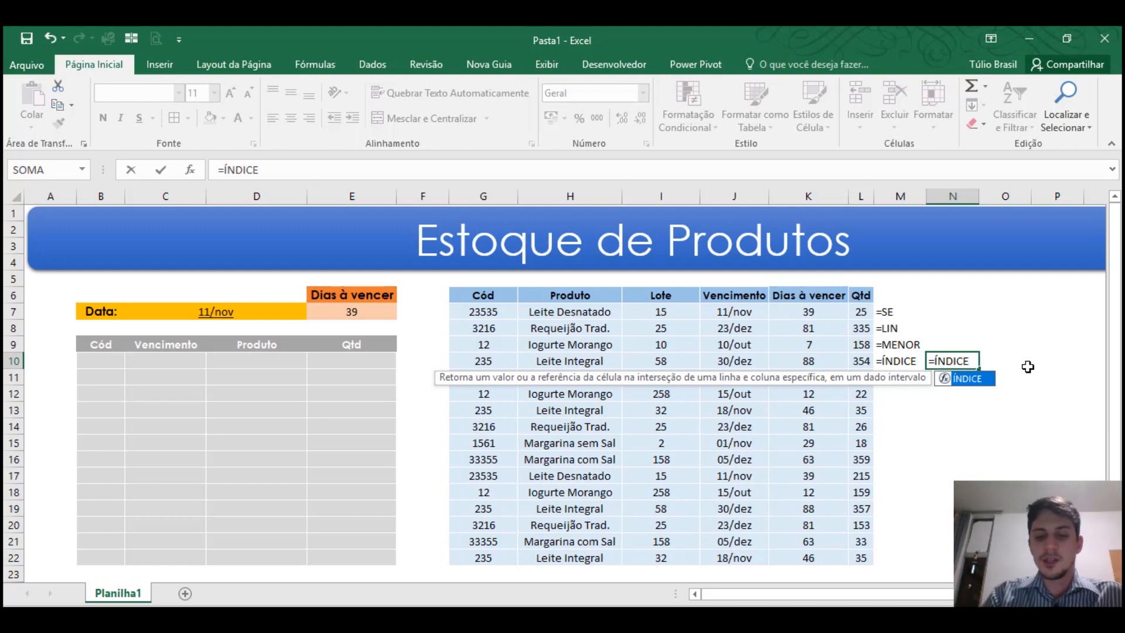
{"action": "type", "text": "("}
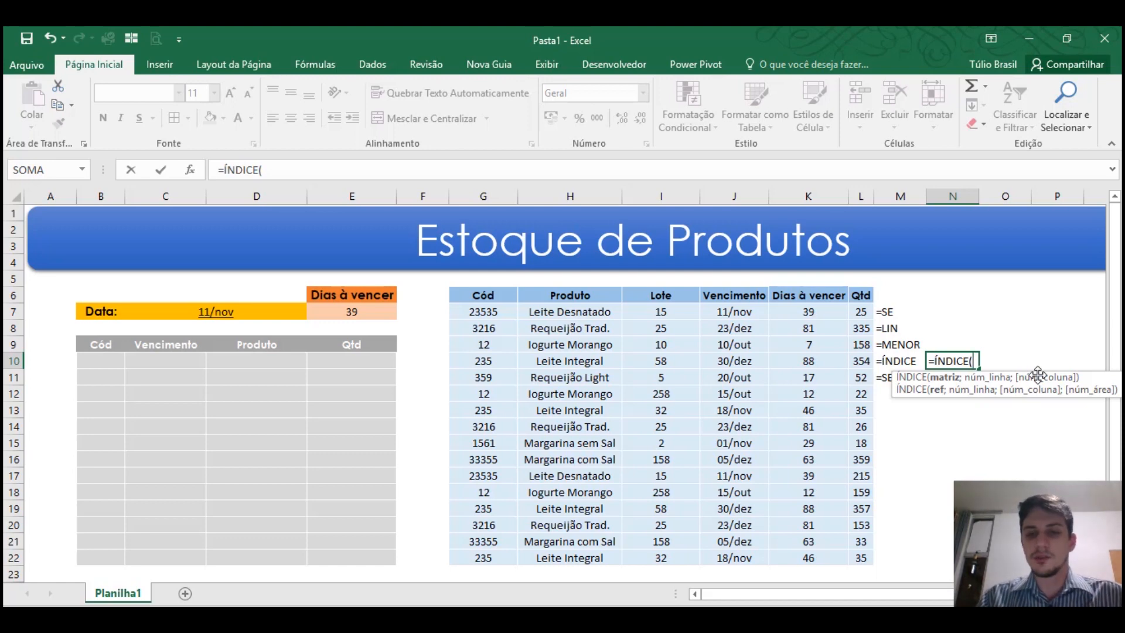
{"action": "key", "text": "Escape"}
{"action": "key", "text": "Down"}
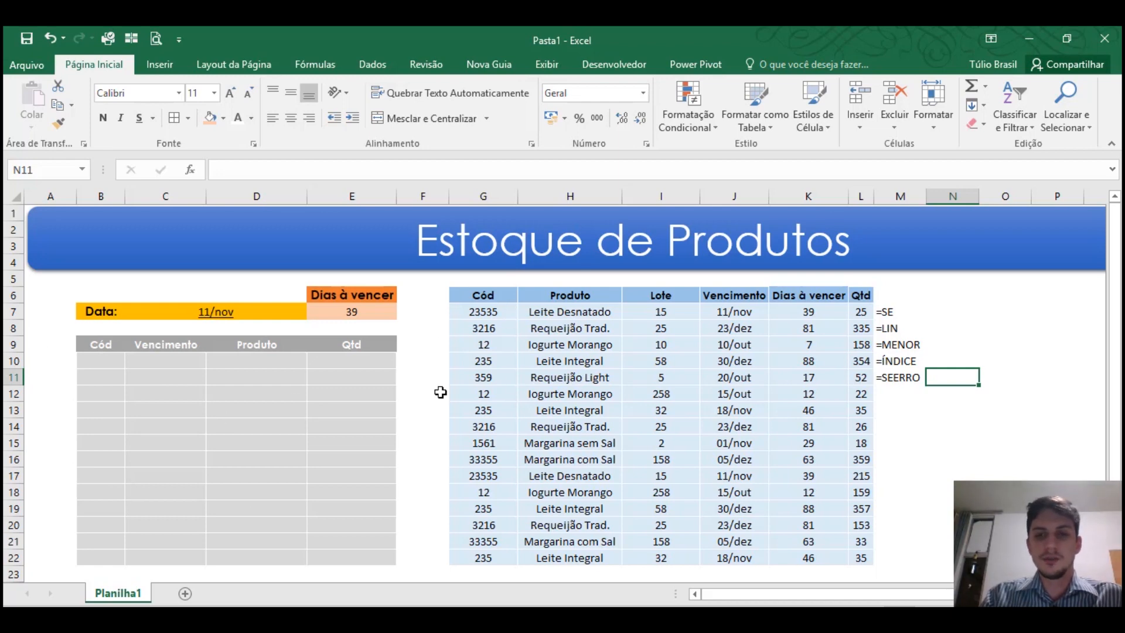
Start a formula in B10 with an SE test comparing the Vencimento range with the date, using absolute references: =SE($J$7:$J$22=$C$7
{"action": "left_click", "coordinate": [100, 361]}
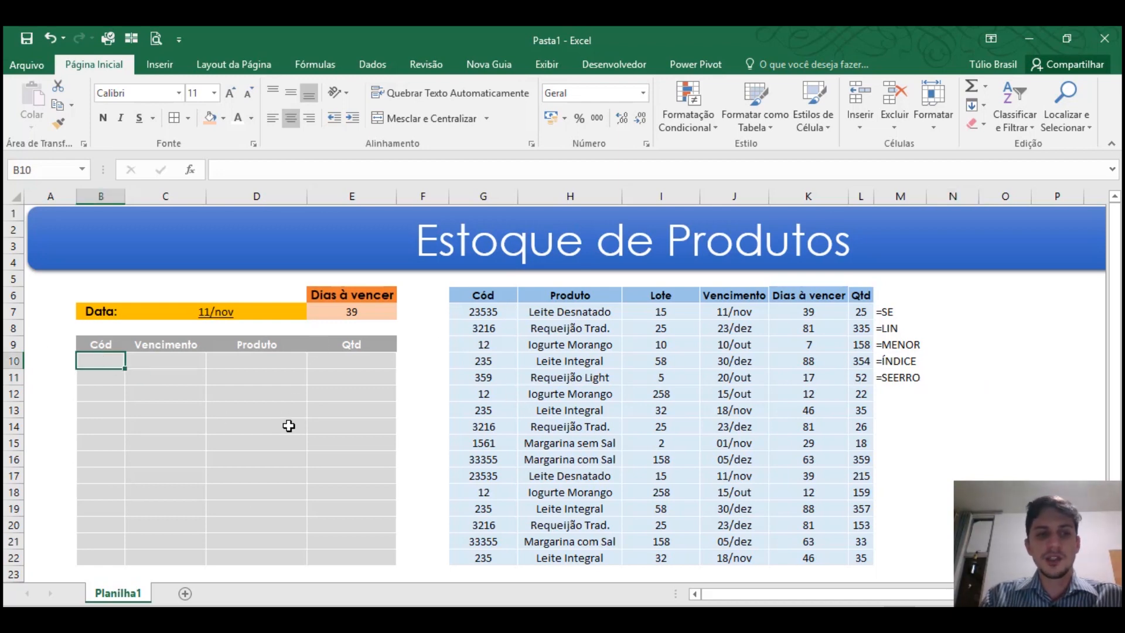
{"action": "type", "text": "=SE"}
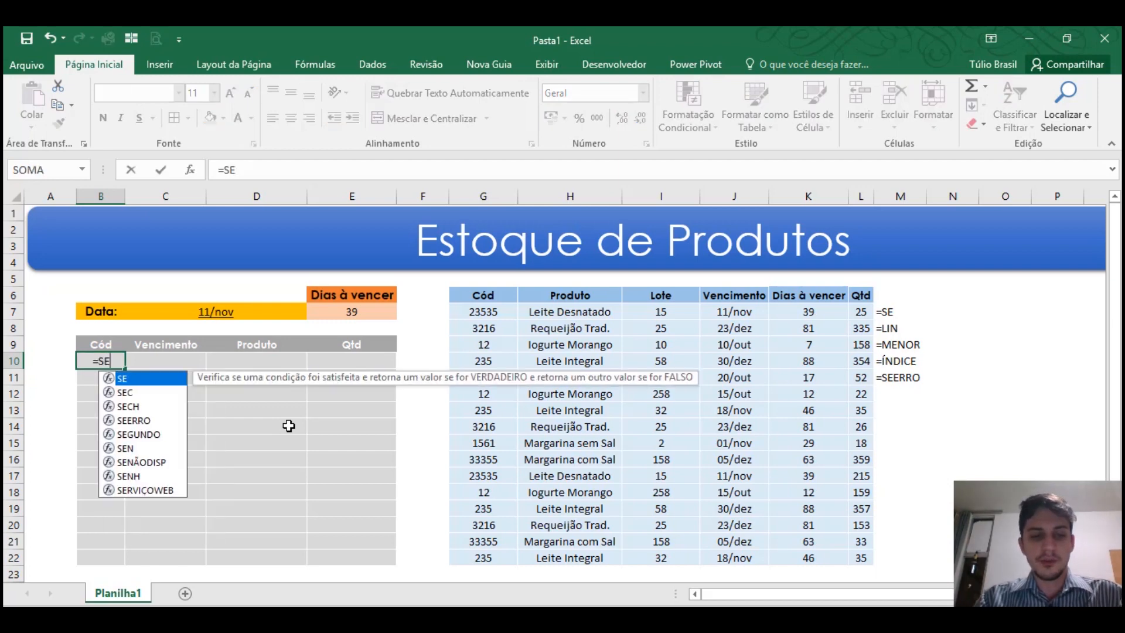
{"action": "type", "text": "("}
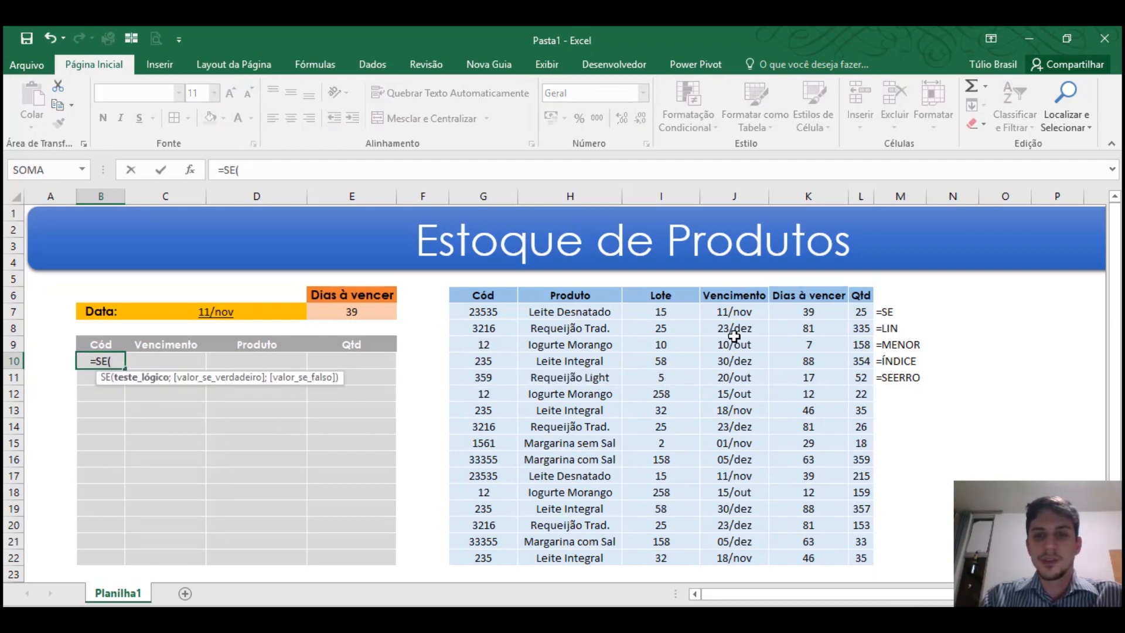
{"action": "left_click_drag", "start_coordinate": [735, 313], "coordinate": [747, 557]}
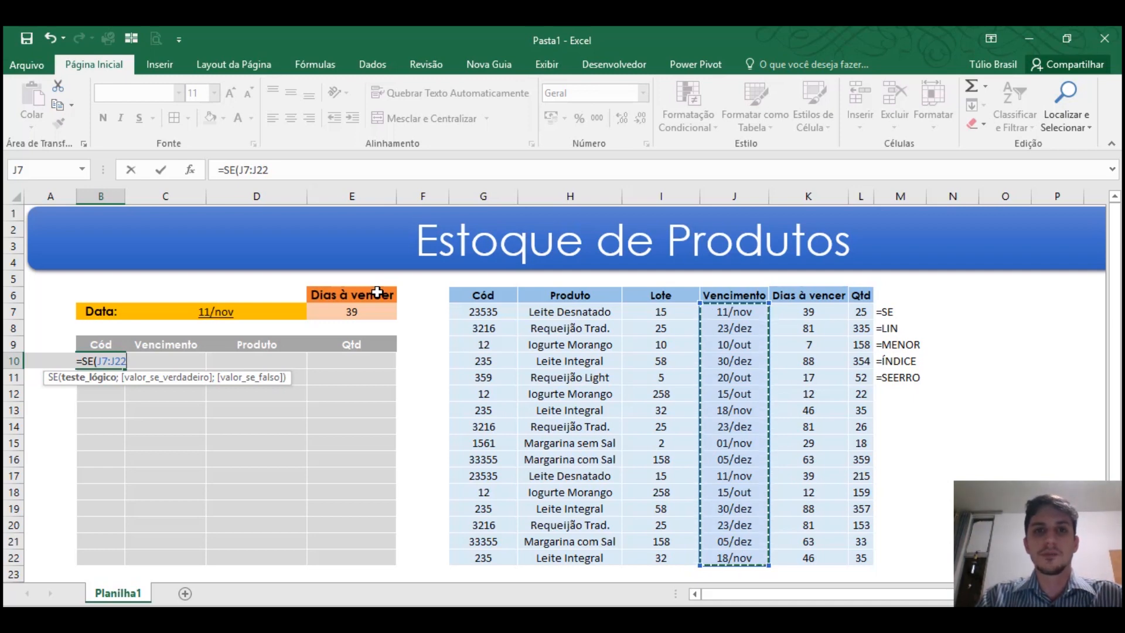
{"action": "key", "text": "F4"}
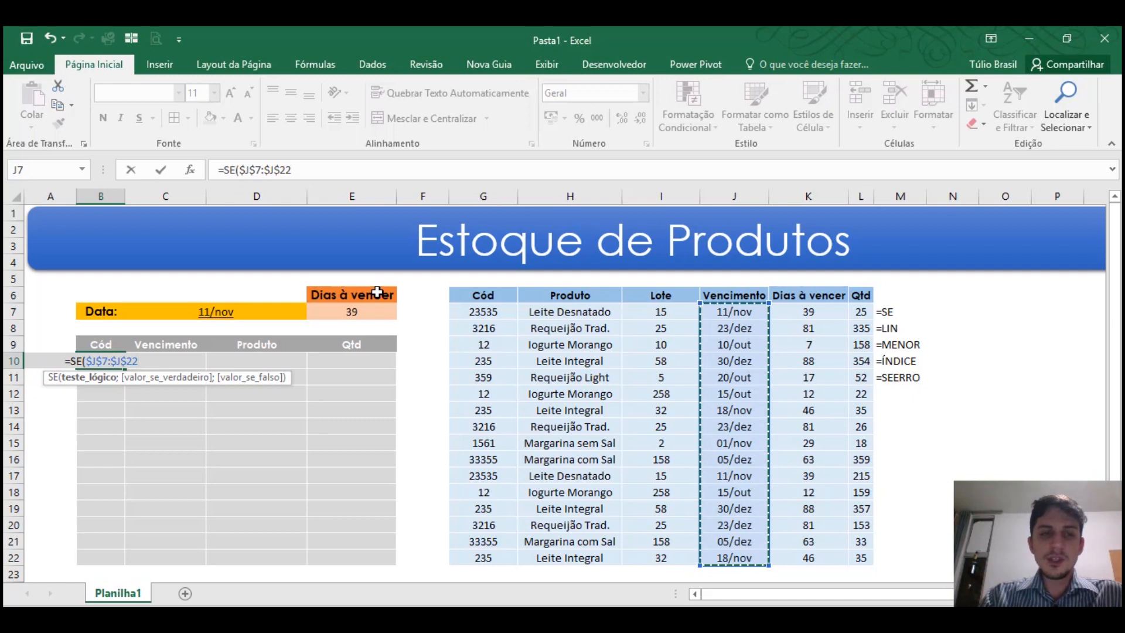
{"action": "type", "text": "="}
{"action": "left_click", "coordinate": [228, 311]}
{"action": "key", "text": "F4"}
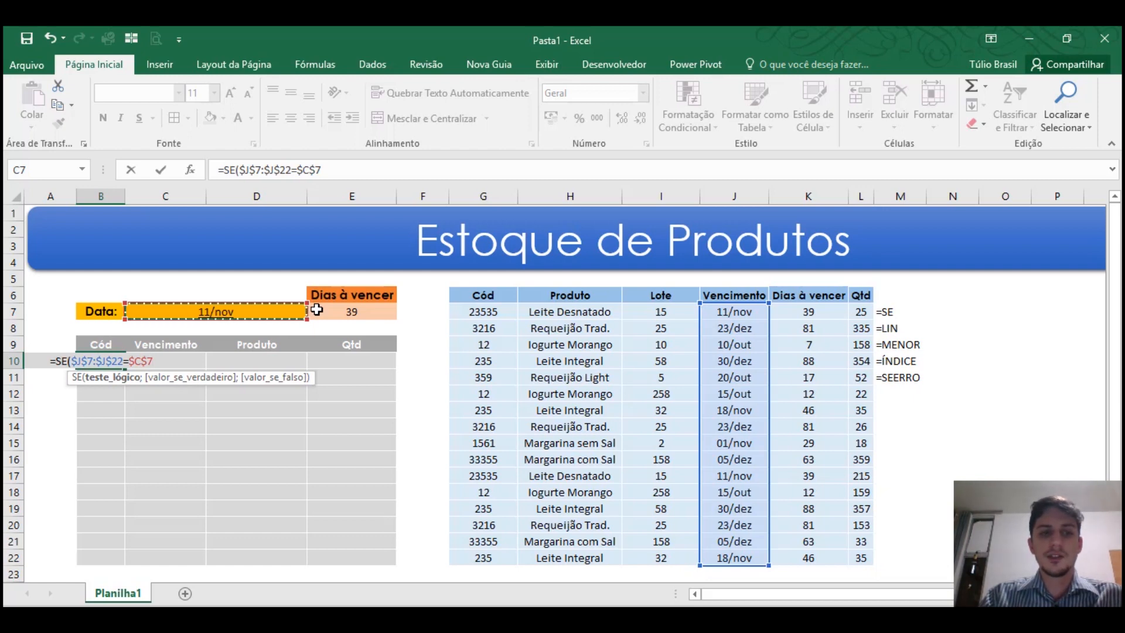
Add LIN over the Vencimento range as the SE value-if-true in B10, using absolute references: LIN($J$7:$J$22)
{"action": "type", "text": ";"}
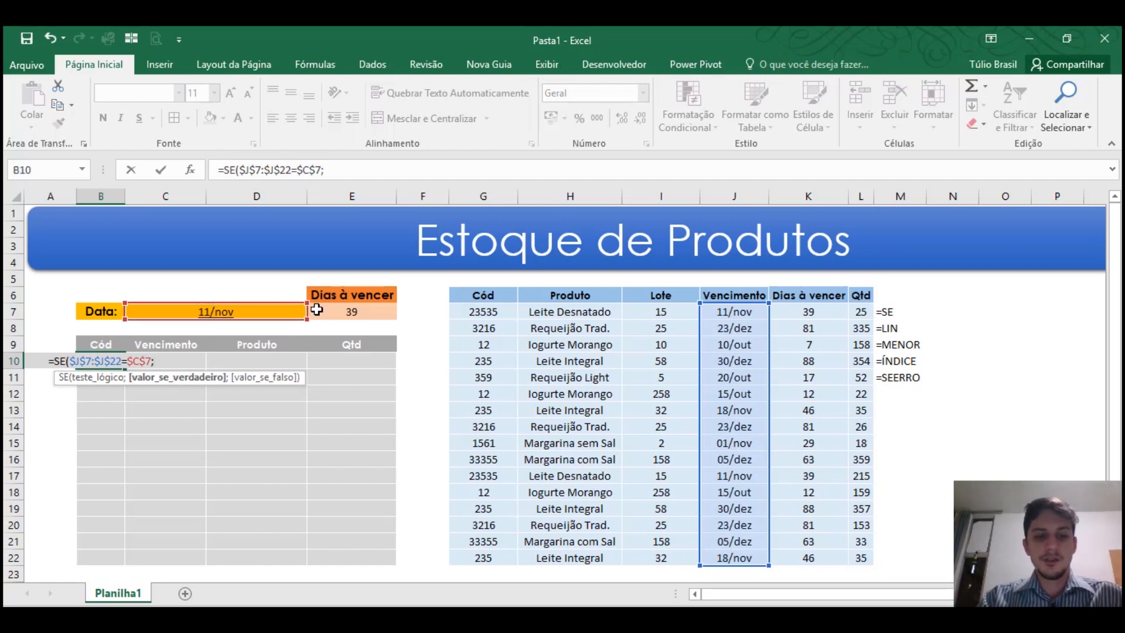
{"action": "type", "text": "LIN"}
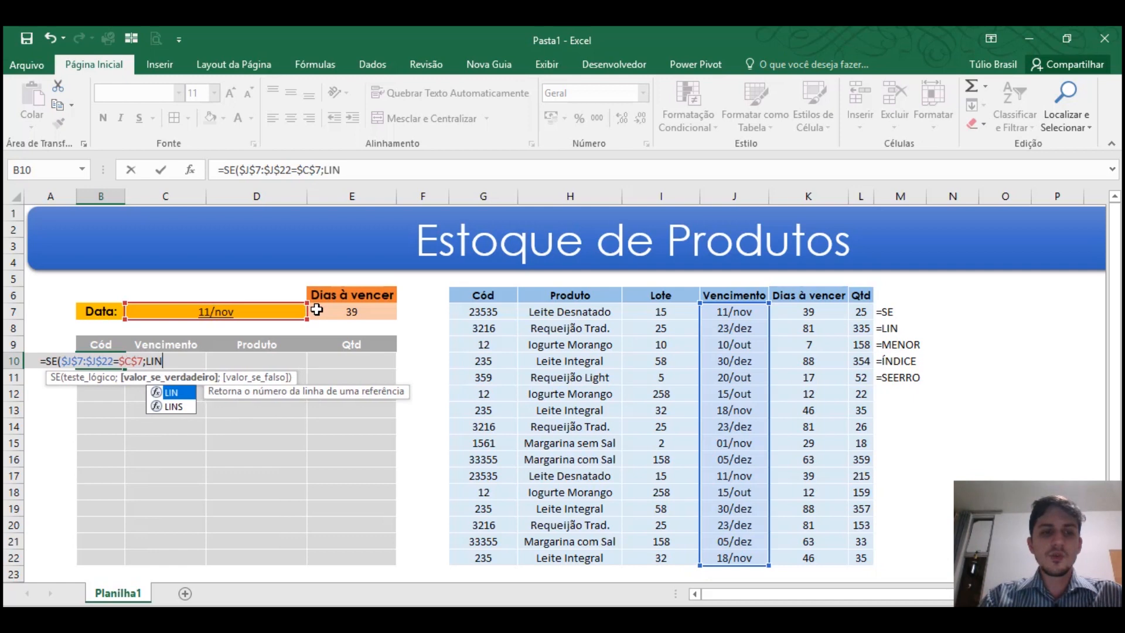
{"action": "type", "text": "("}
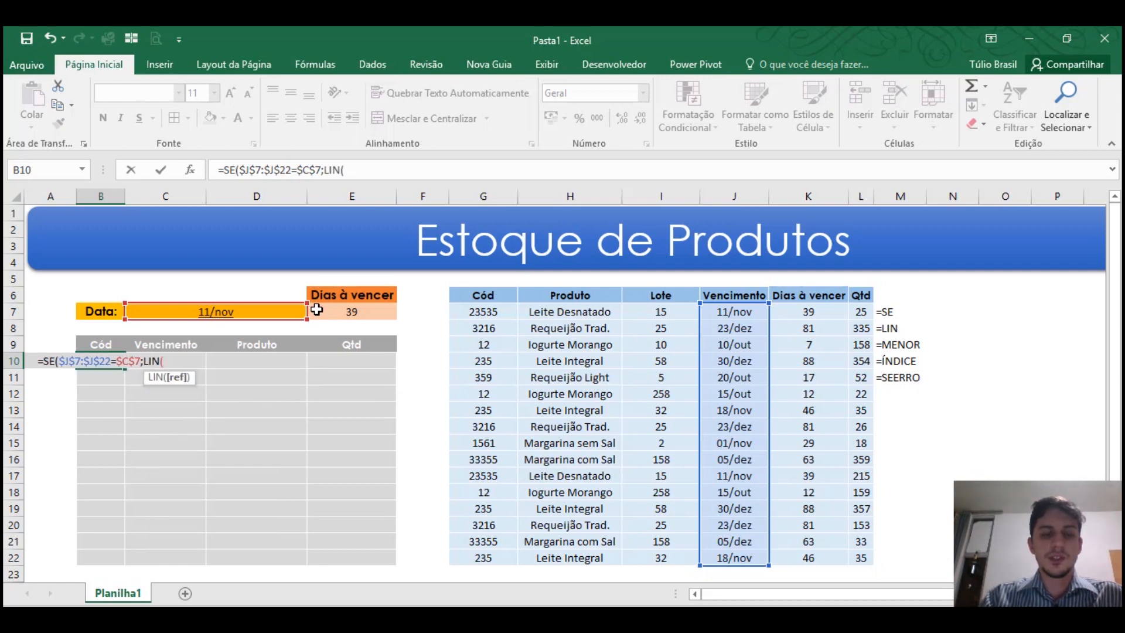
{"action": "left_click_drag", "start_coordinate": [724, 311], "coordinate": [748, 558]}
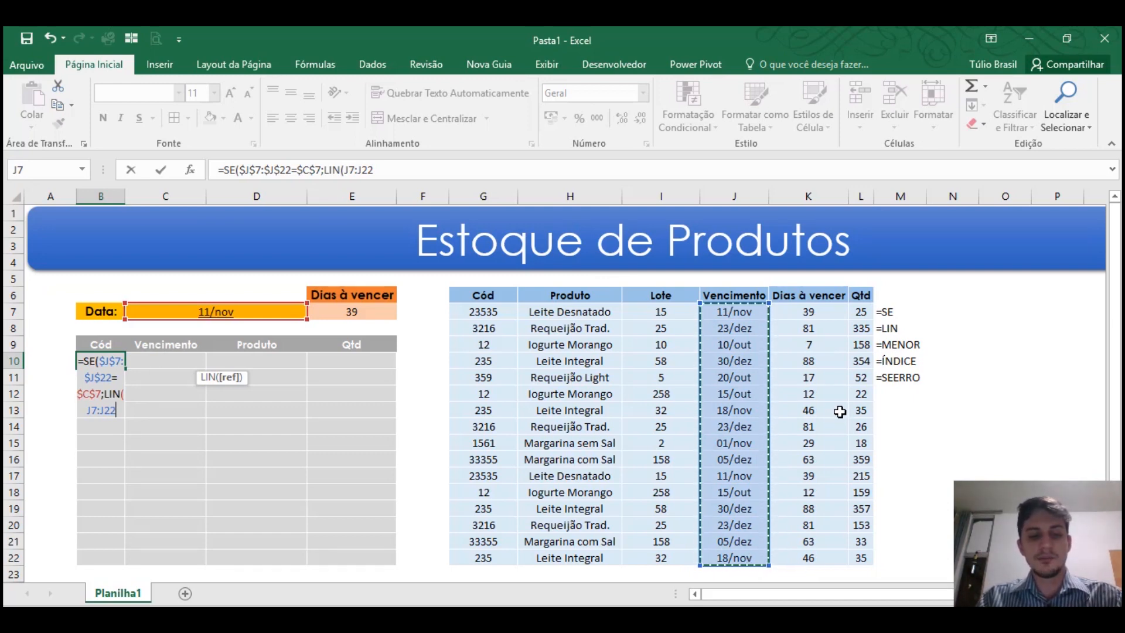
{"action": "key", "text": "F4"}
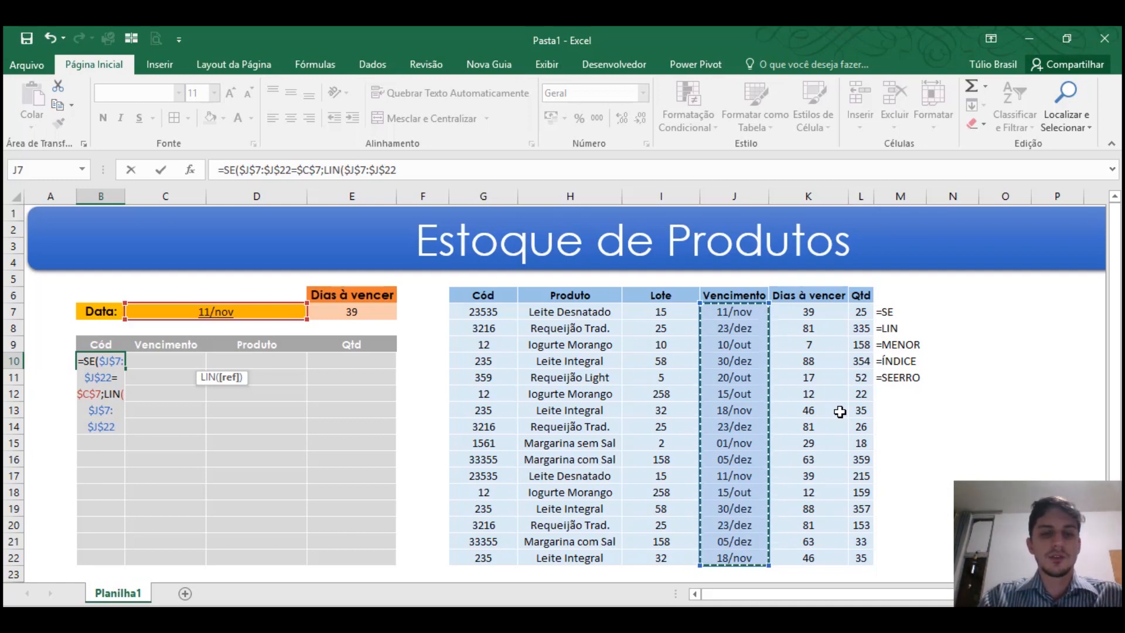
{"action": "type", "text": ")"}
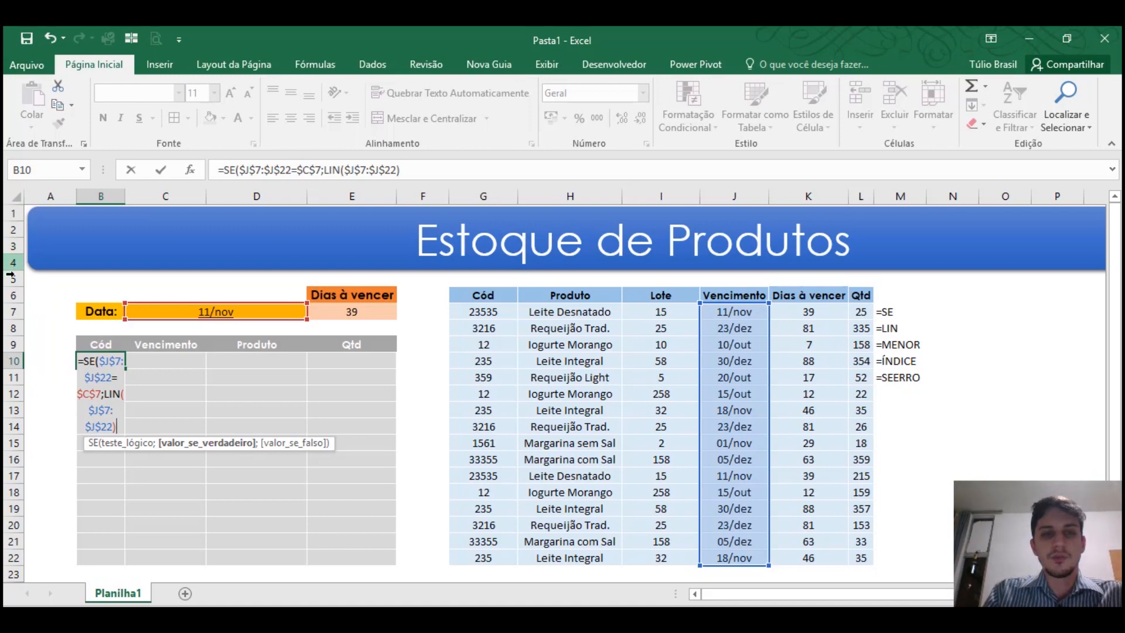
Subtract 6 from the LIN result in B10's formula, close the SE function and enter the formula
{"action": "left_click", "coordinate": [401, 172]}
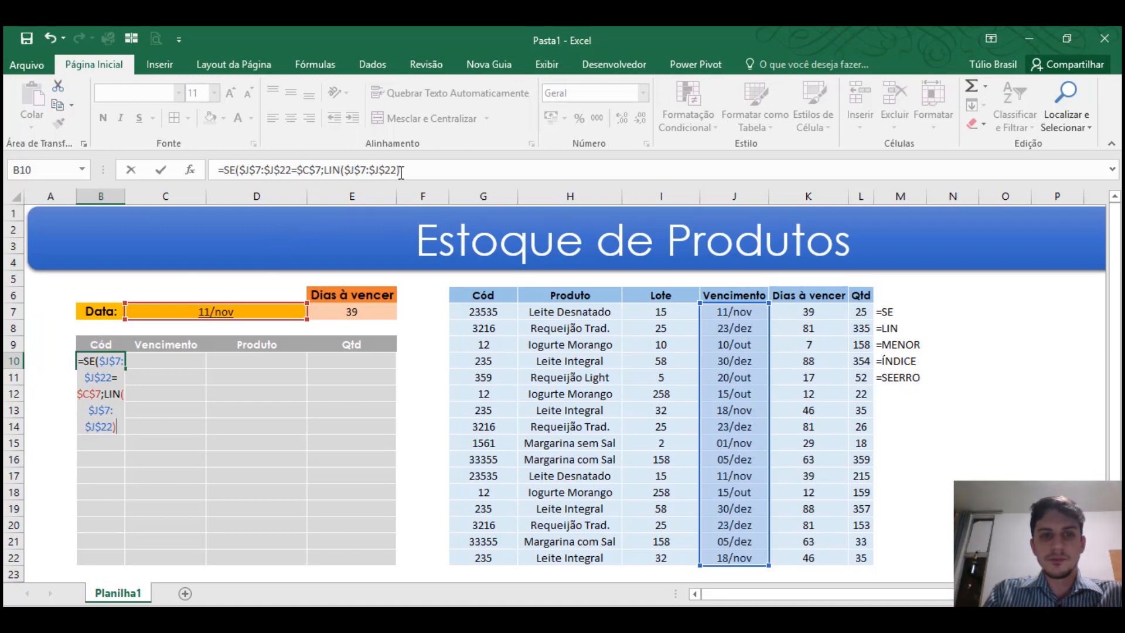
{"action": "type", "text": "-6"}
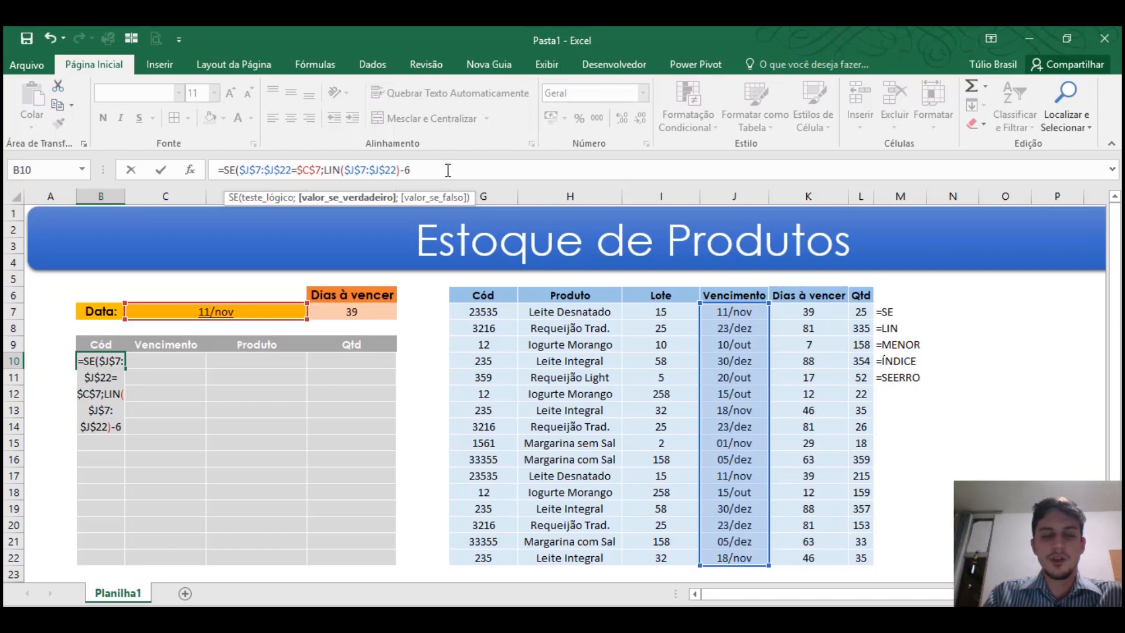
{"action": "type", "text": ")"}
{"action": "key", "text": "ctrl+Return"}
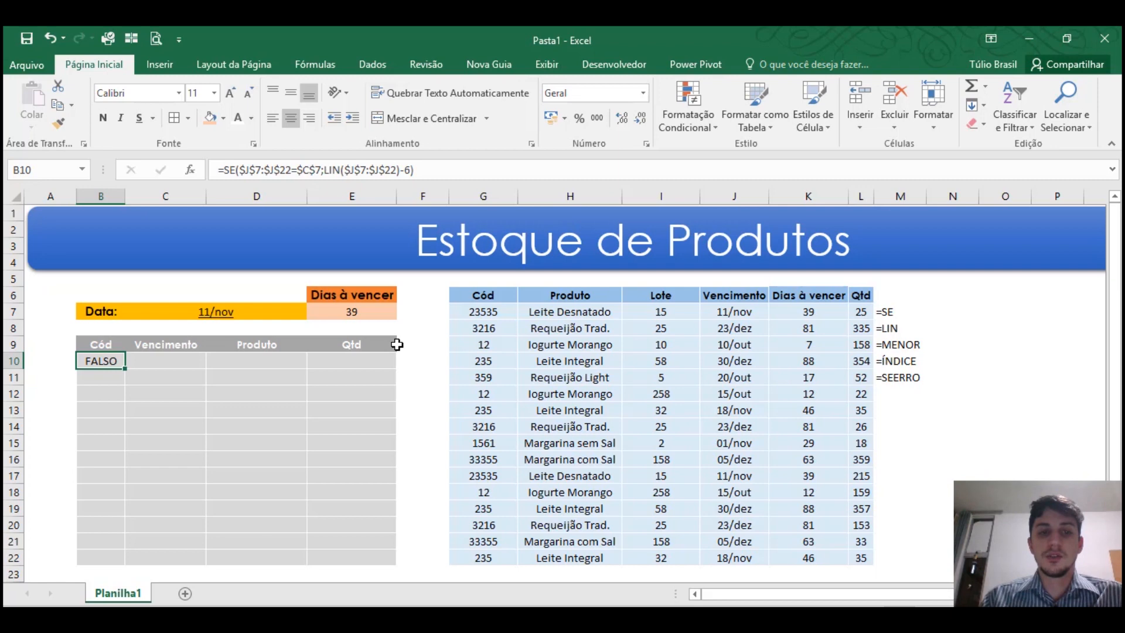
Wrap B10's SE formula in MENOR, using LIN(A1) as the k argument
{"action": "left_click", "coordinate": [228, 171]}
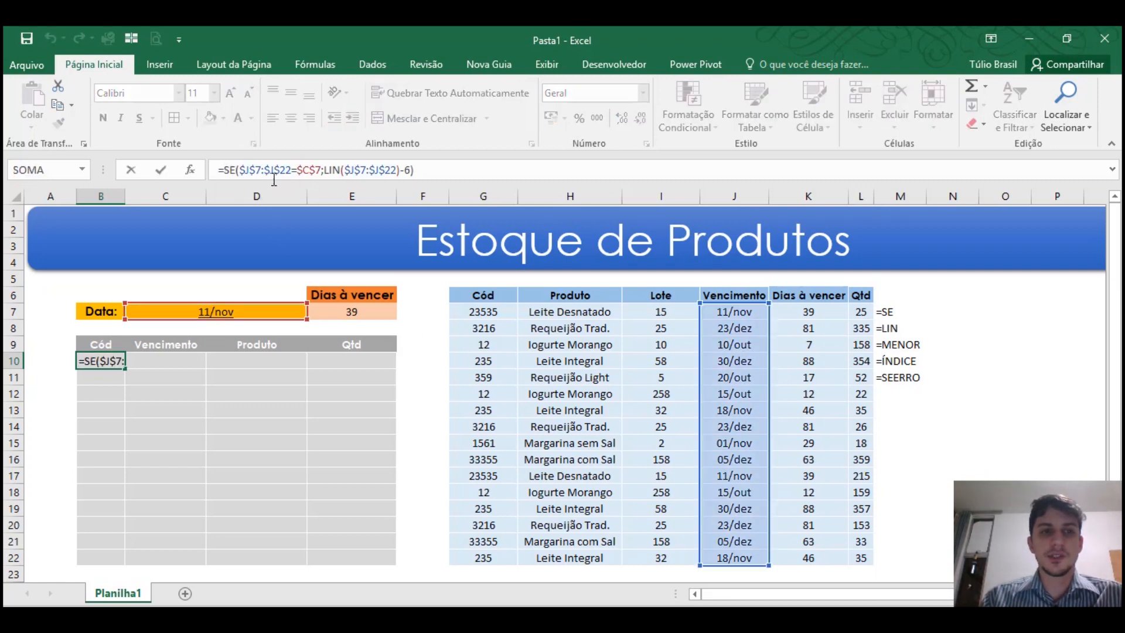
{"action": "type", "text": "MENOR"}
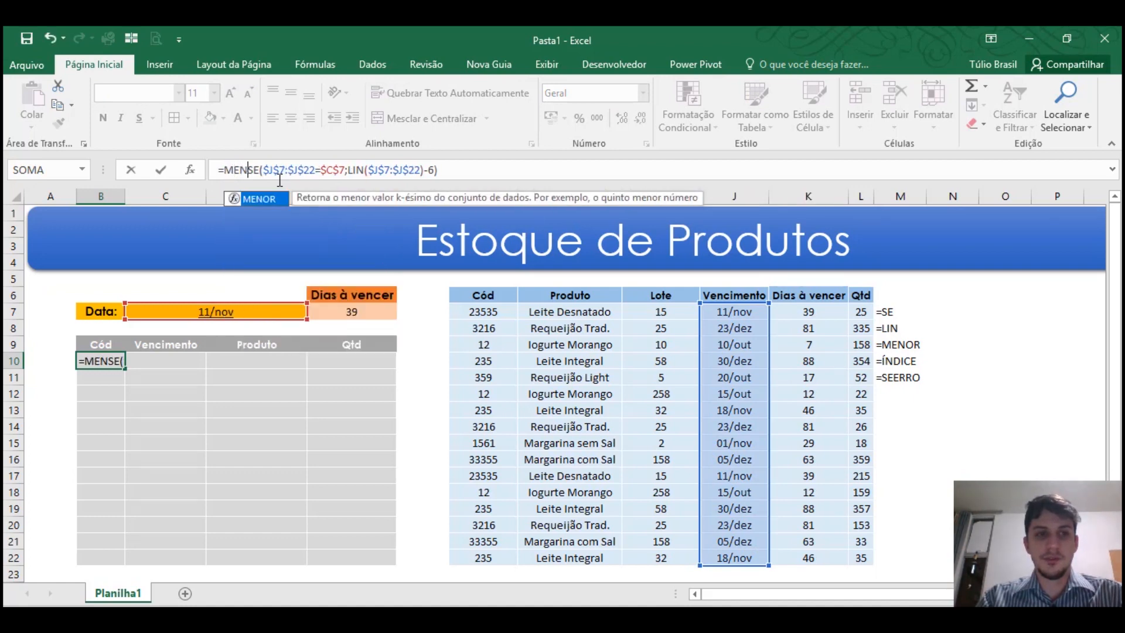
{"action": "type", "text": "("}
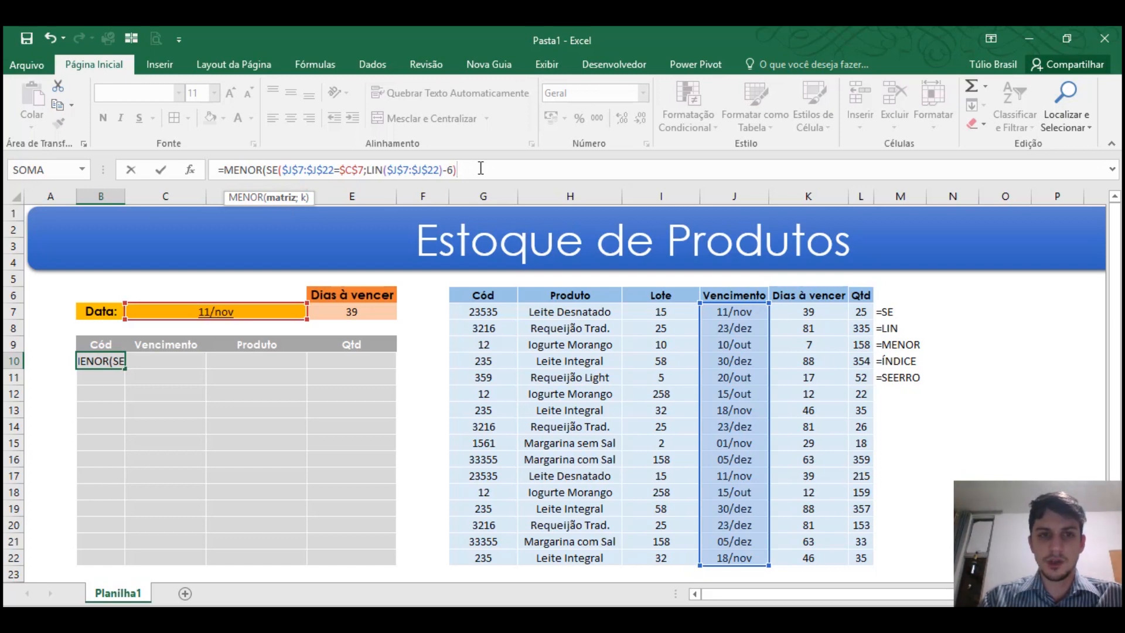
{"action": "type", "text": ";"}
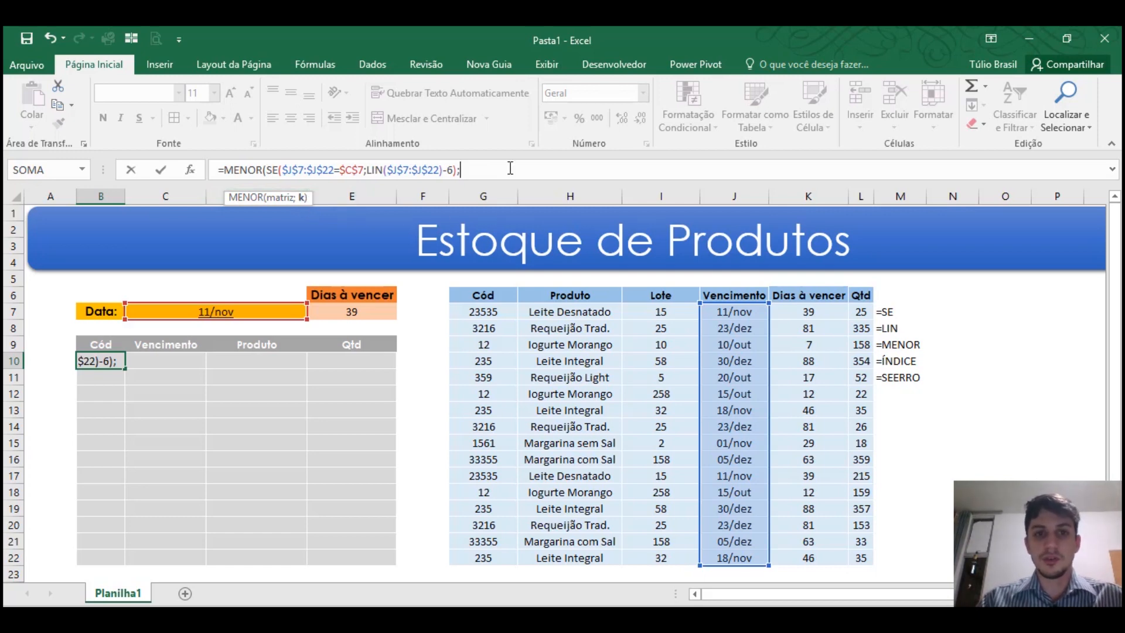
{"action": "type", "text": "LIN("}
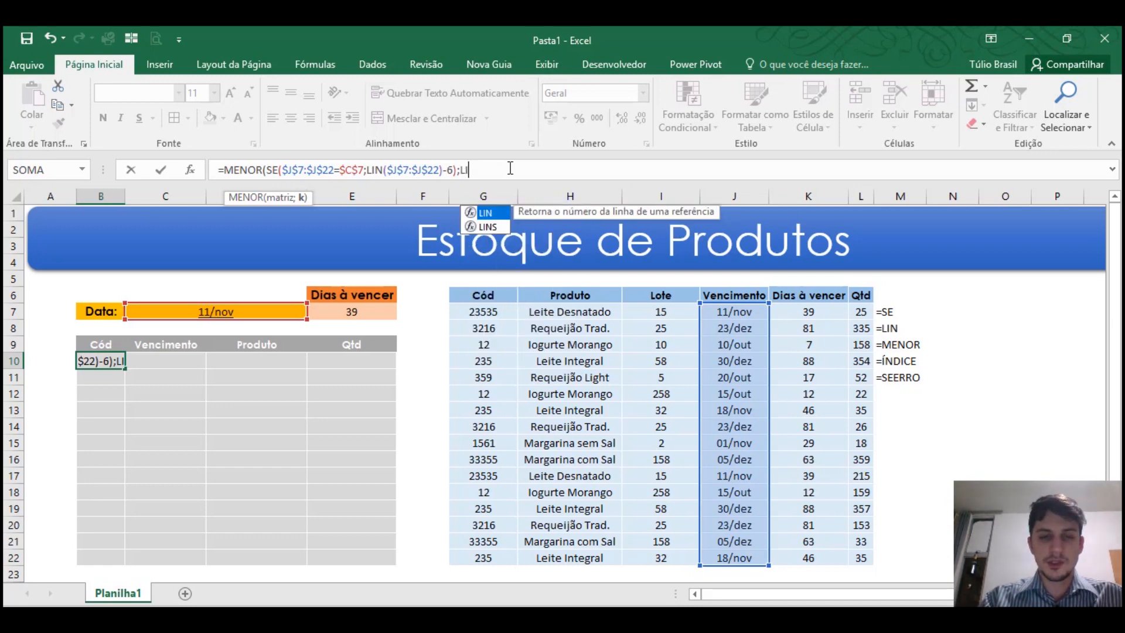
{"action": "type", "text": "A1"}
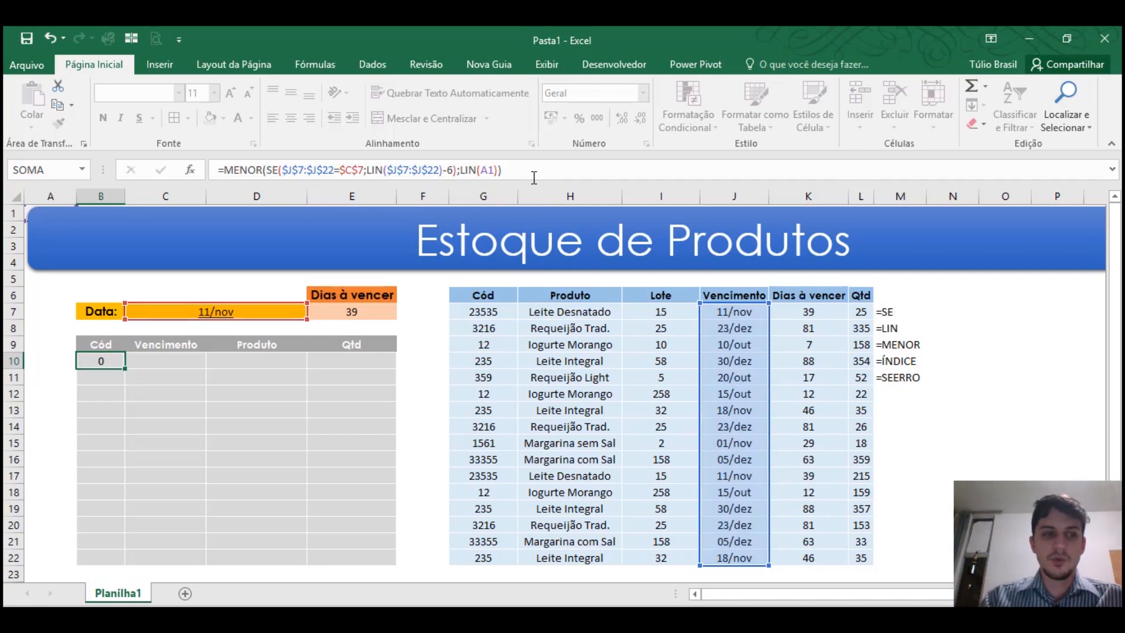
{"action": "key", "text": "ctrl+Return"}
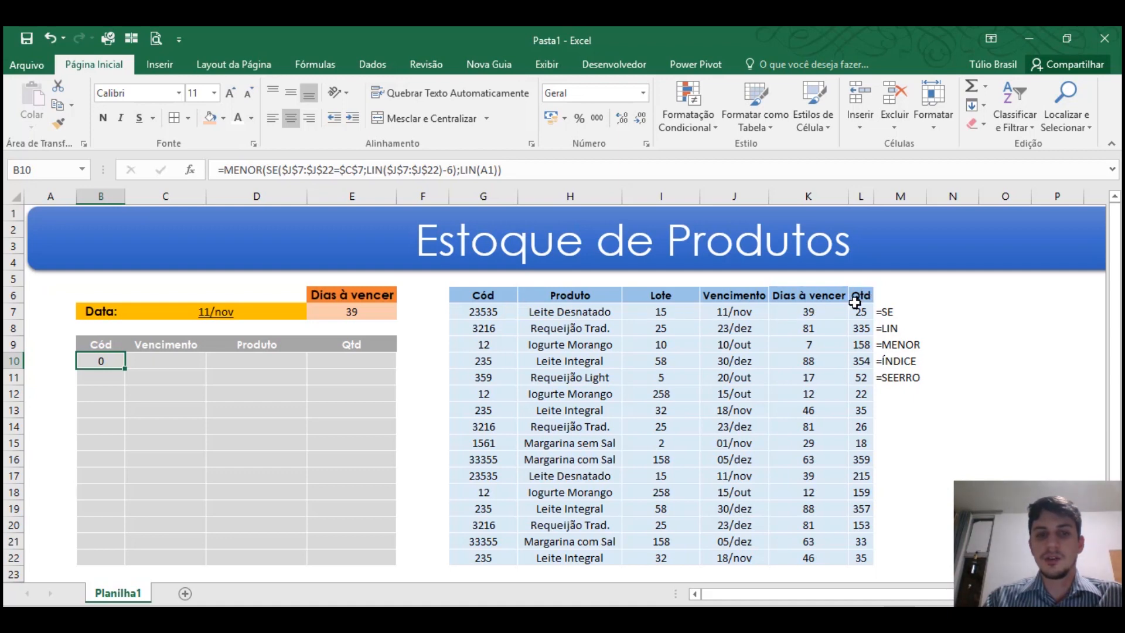
Wrap B10's MENOR formula in ÍNDICE, with the stock table $G$7:$L$22 as the matrix and 1 as the column number
{"action": "left_click", "coordinate": [222, 170]}
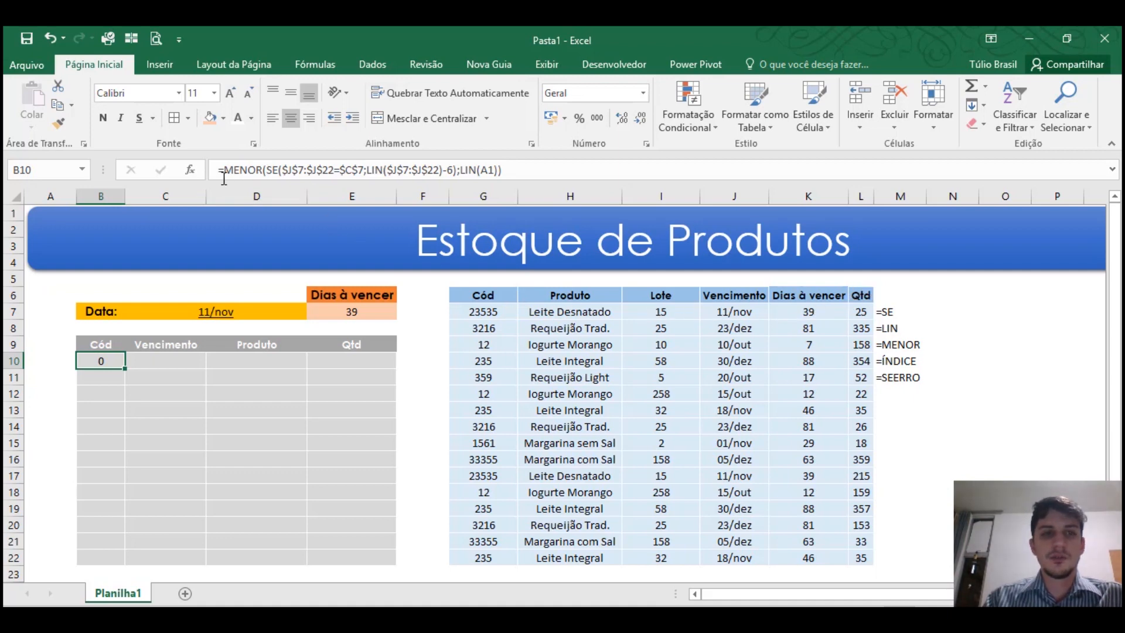
{"action": "type", "text": "ÍNDICEC"}
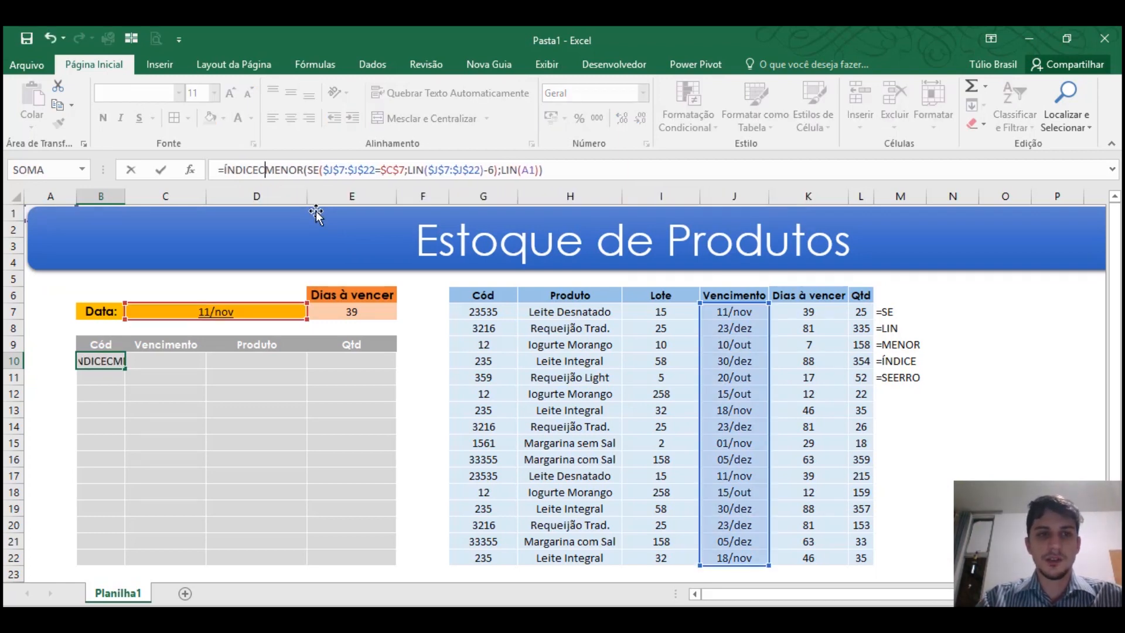
{"action": "key", "text": "BackSpace"}
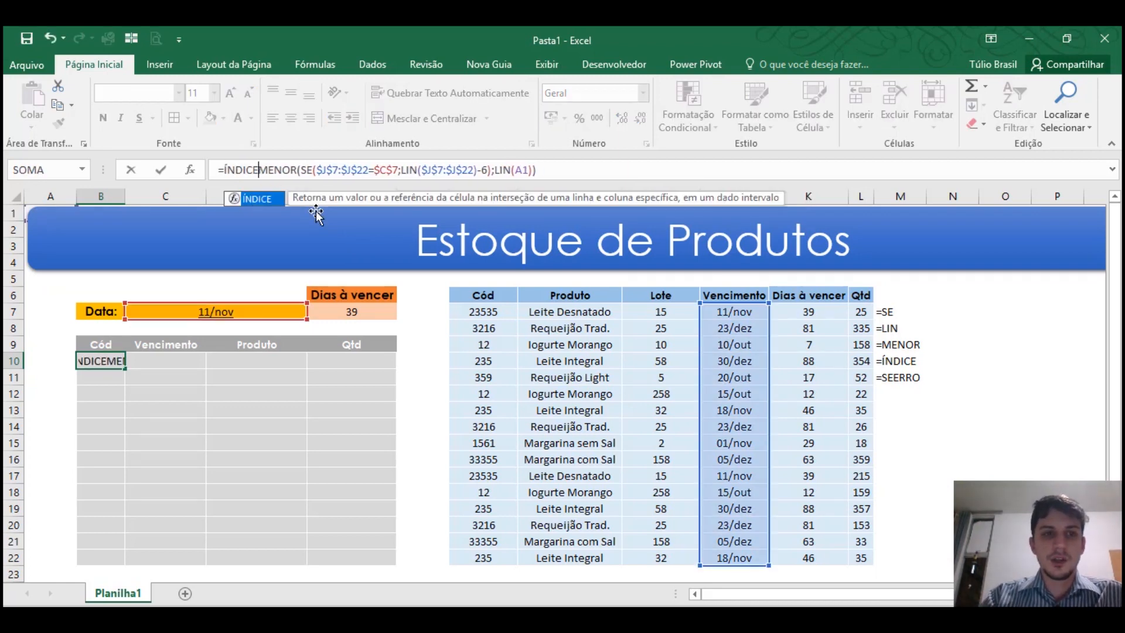
{"action": "type", "text": "("}
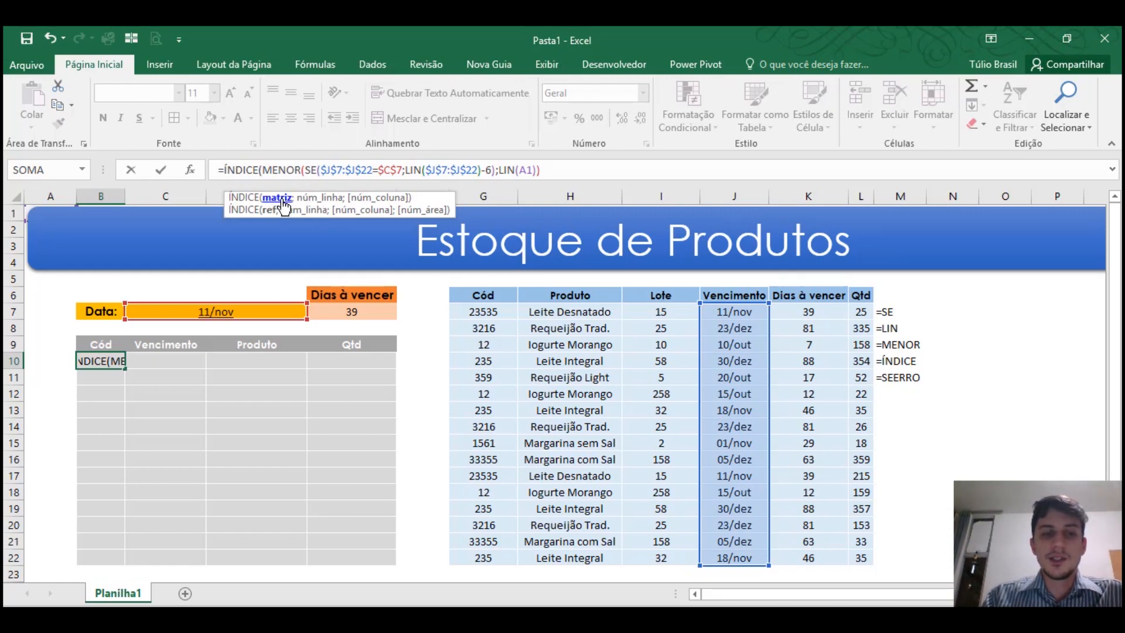
{"action": "left_click", "coordinate": [262, 170]}
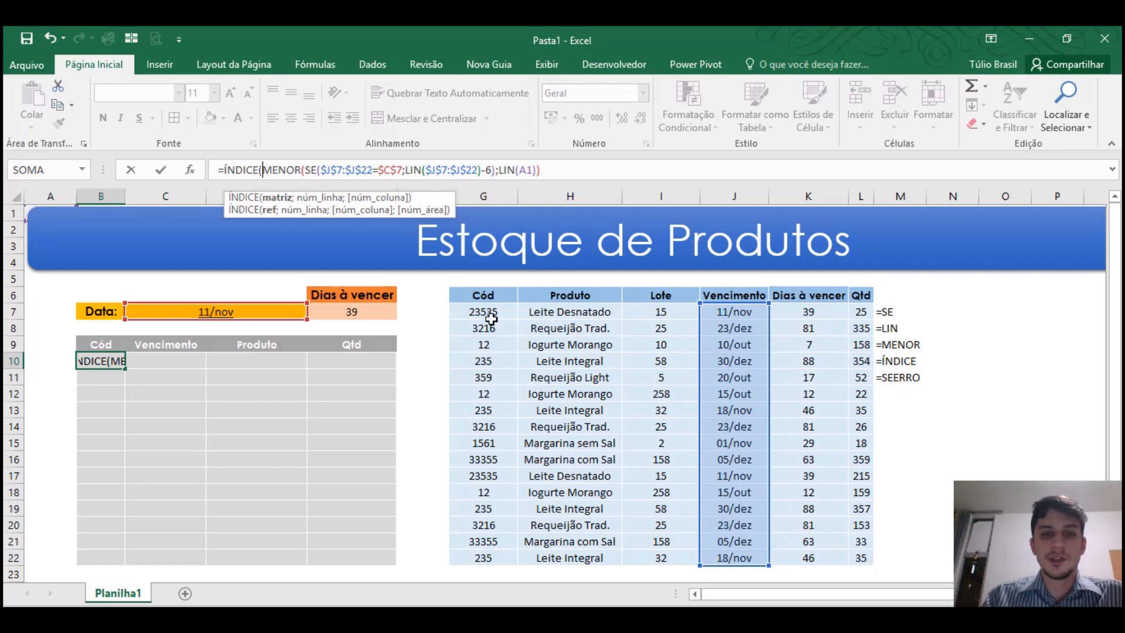
{"action": "left_click_drag", "start_coordinate": [484, 311], "coordinate": [858, 557]}
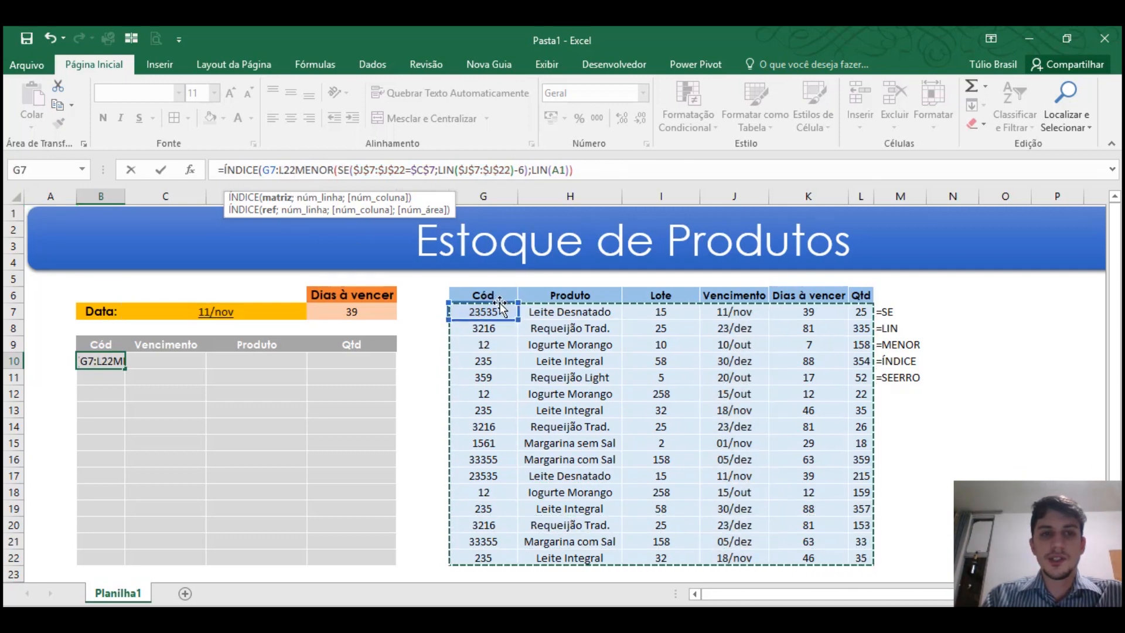
{"action": "key", "text": "F4"}
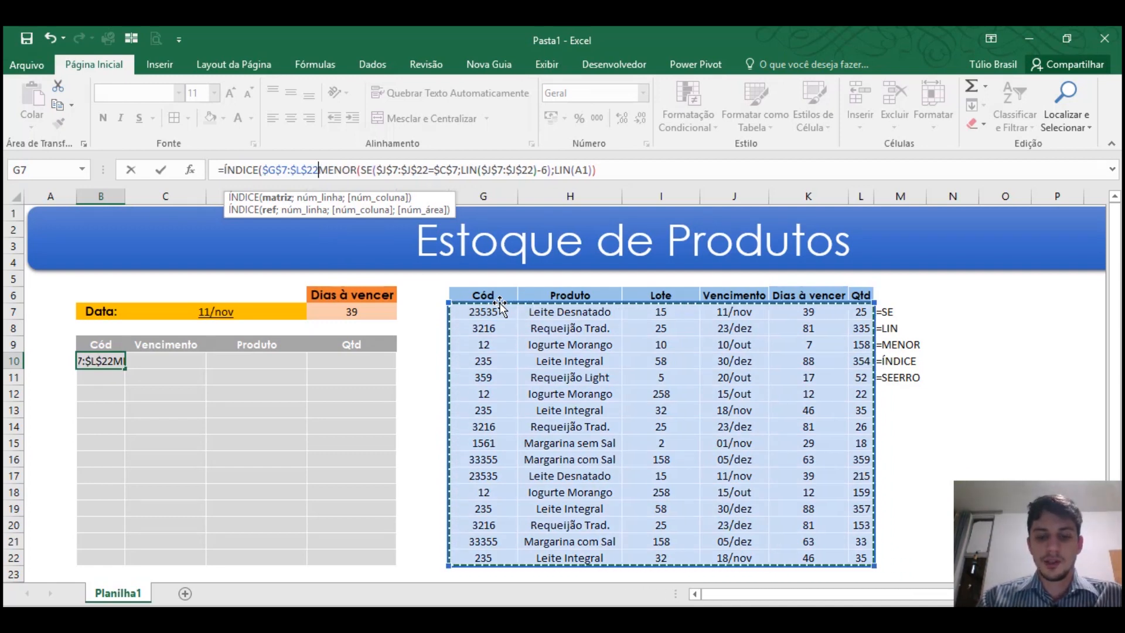
{"action": "type", "text": ";"}
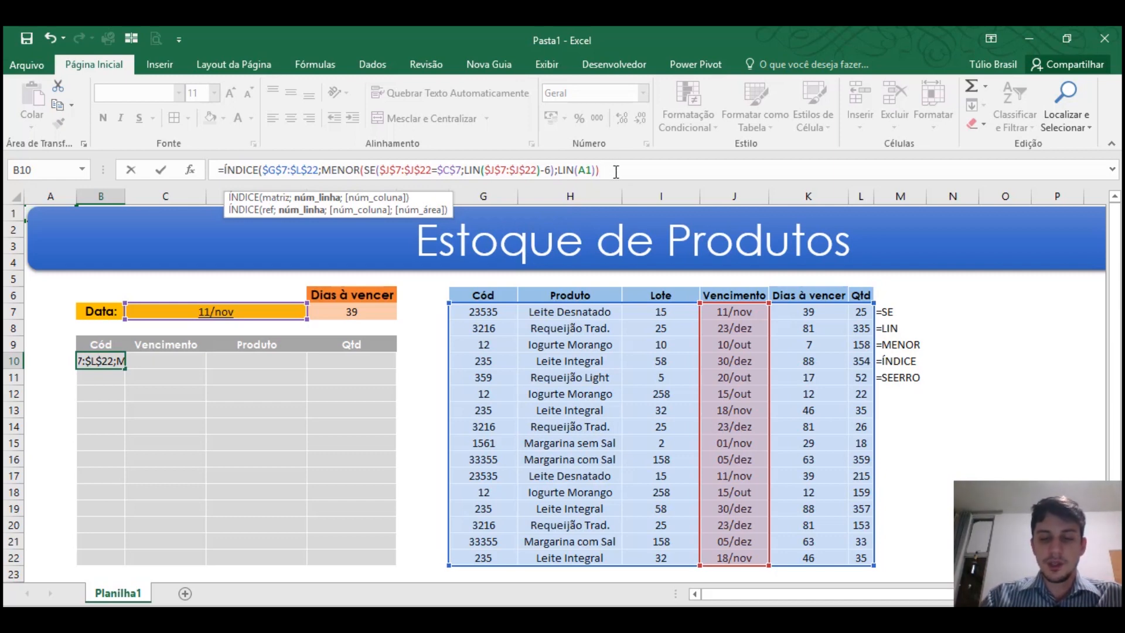
{"action": "type", "text": ";1"}
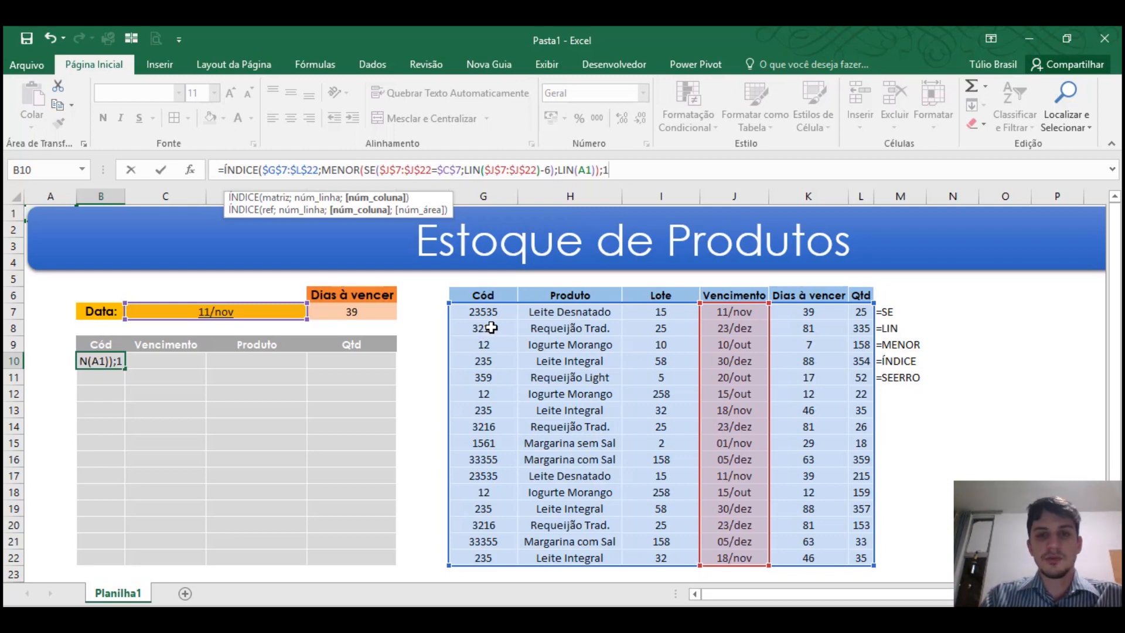
{"action": "type", "text": ")"}
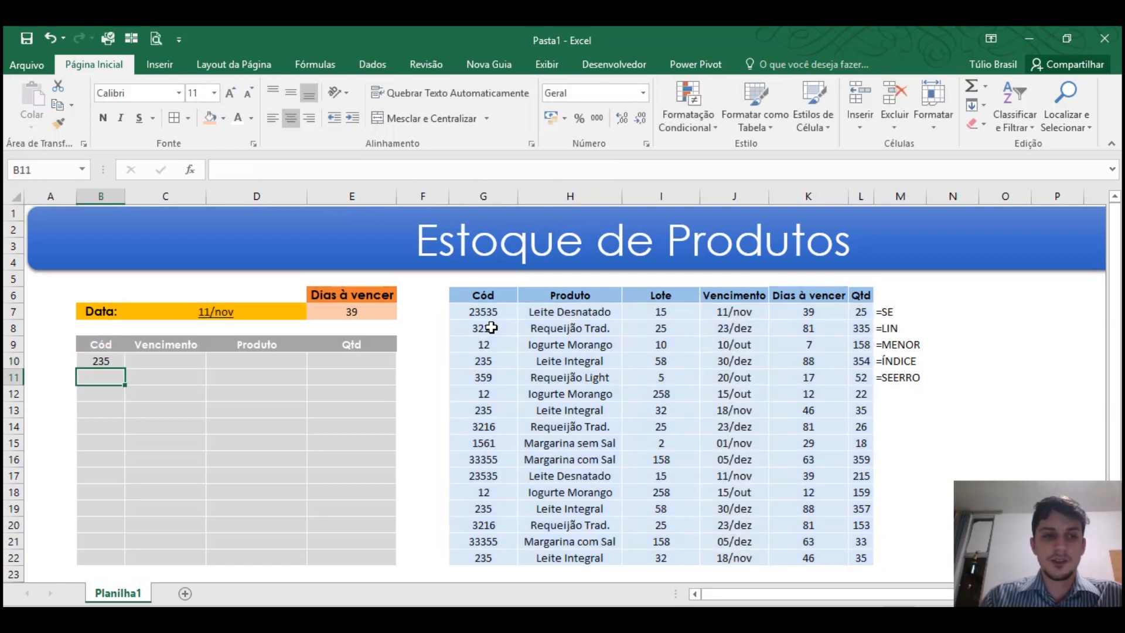
Re-enter the ÍNDICE formula in B10 as an array formula
{"action": "key", "text": "Up"}
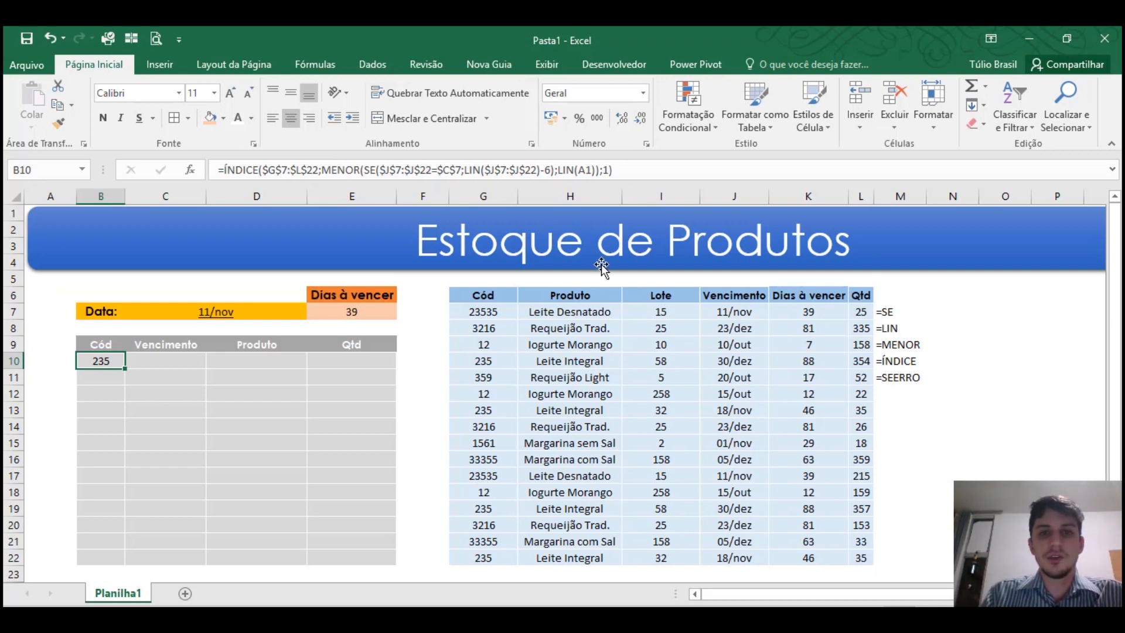
{"action": "left_click", "coordinate": [626, 172]}
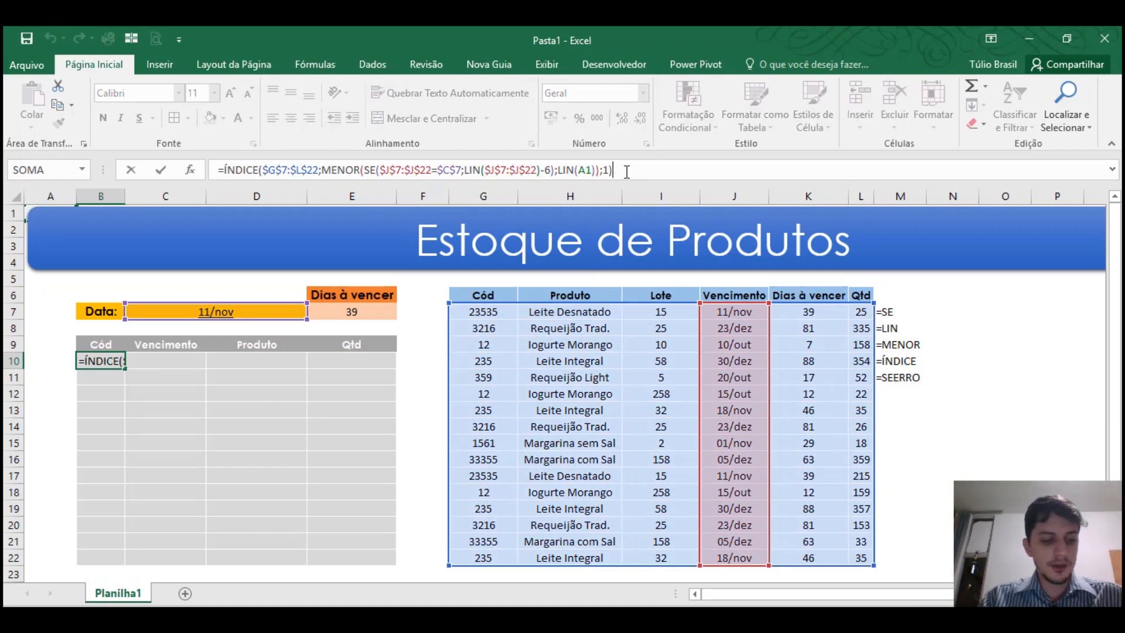
{"action": "left_click", "coordinate": [626, 171]}
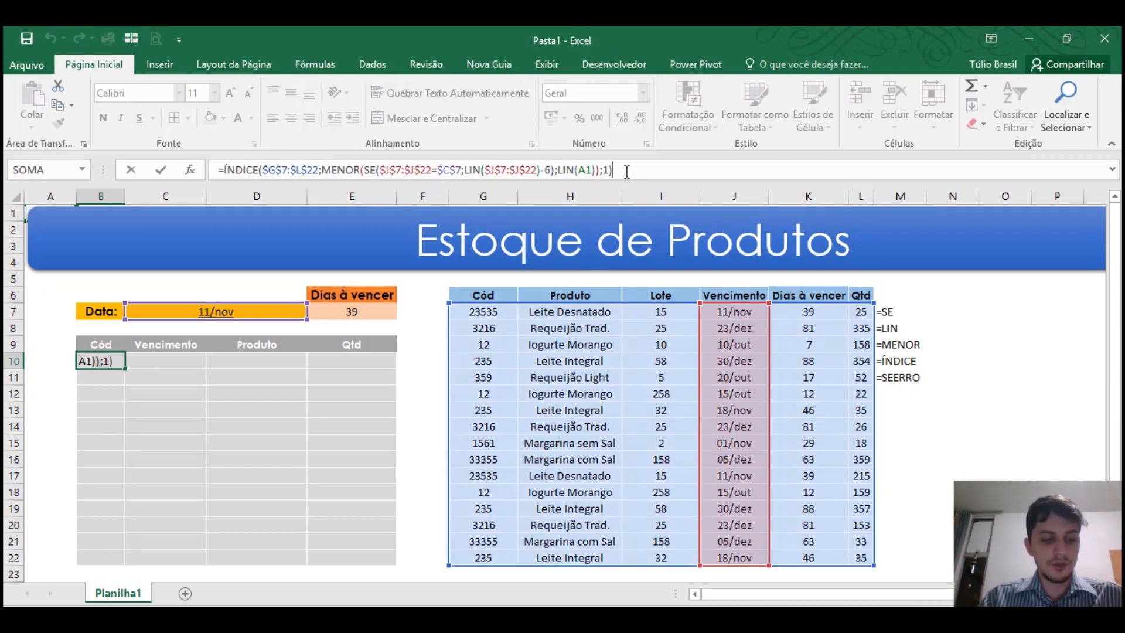
{"action": "key", "text": "ctrl+shift+Return"}
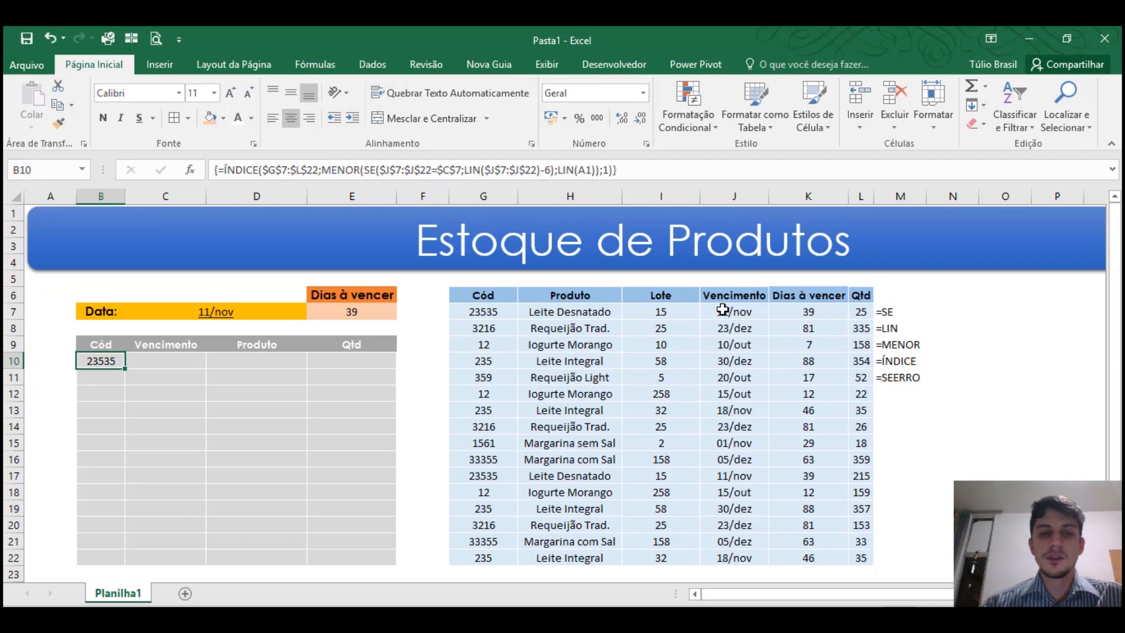
Set the Data cell C7 to 23/12 and check the code returned in B10 against the stock table
{"action": "left_click", "coordinate": [214, 313]}
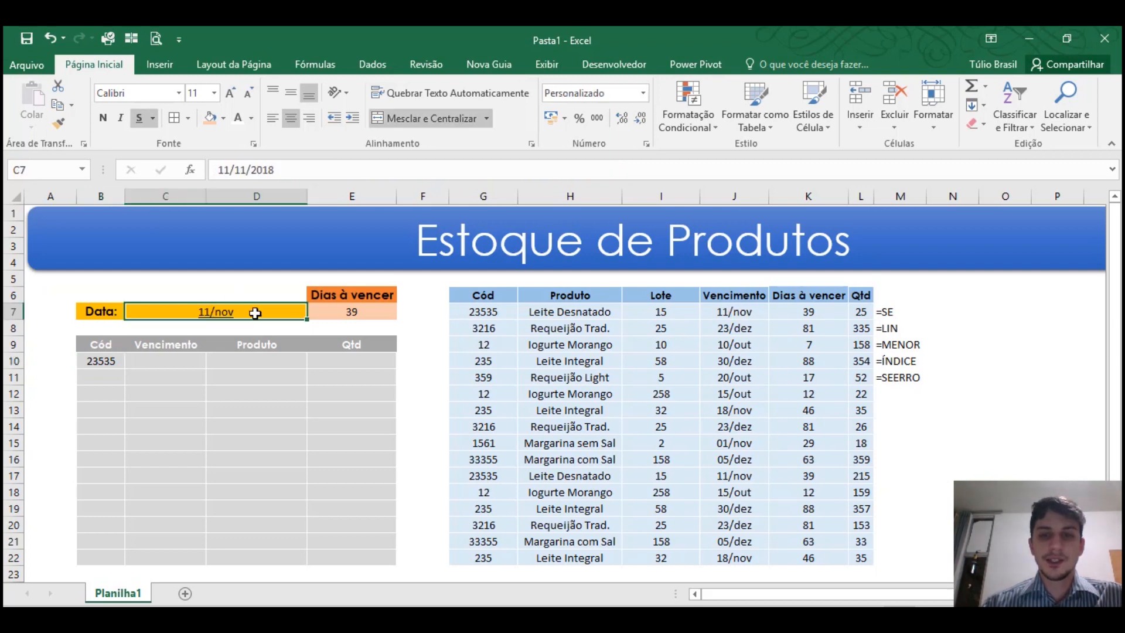
{"action": "type", "text": "23/12"}
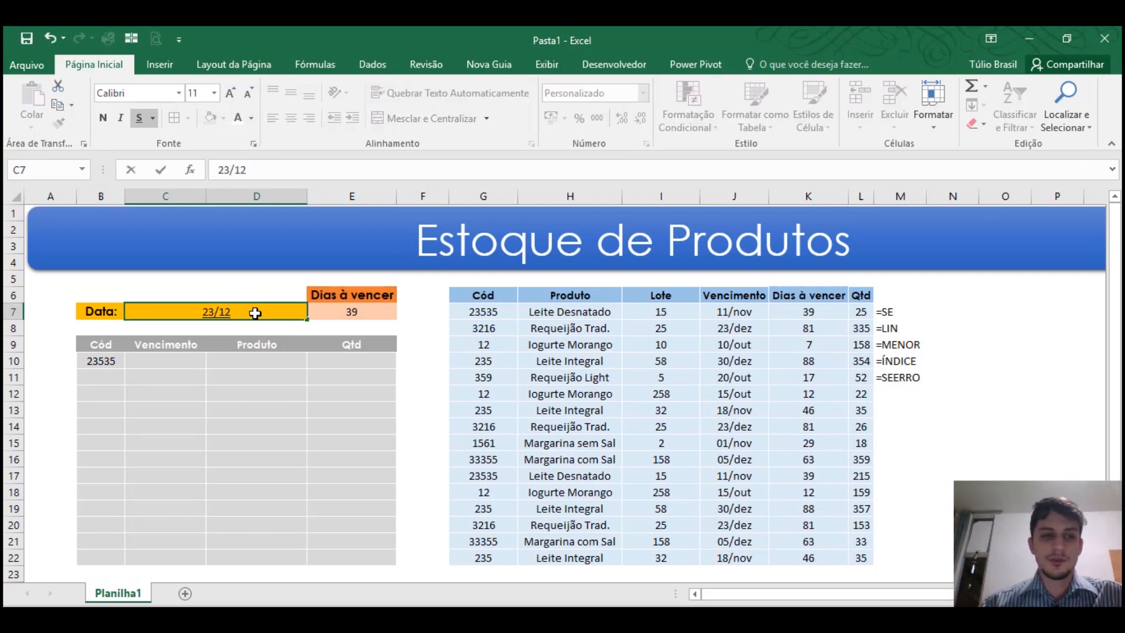
{"action": "key", "text": "Return"}
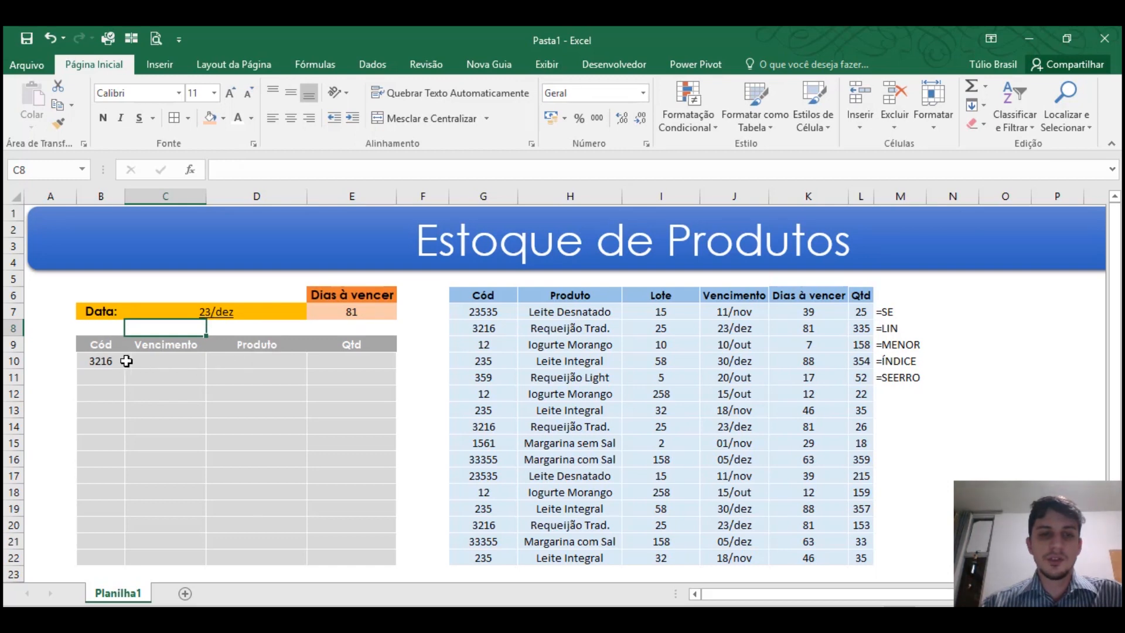
{"action": "left_click", "coordinate": [494, 331]}
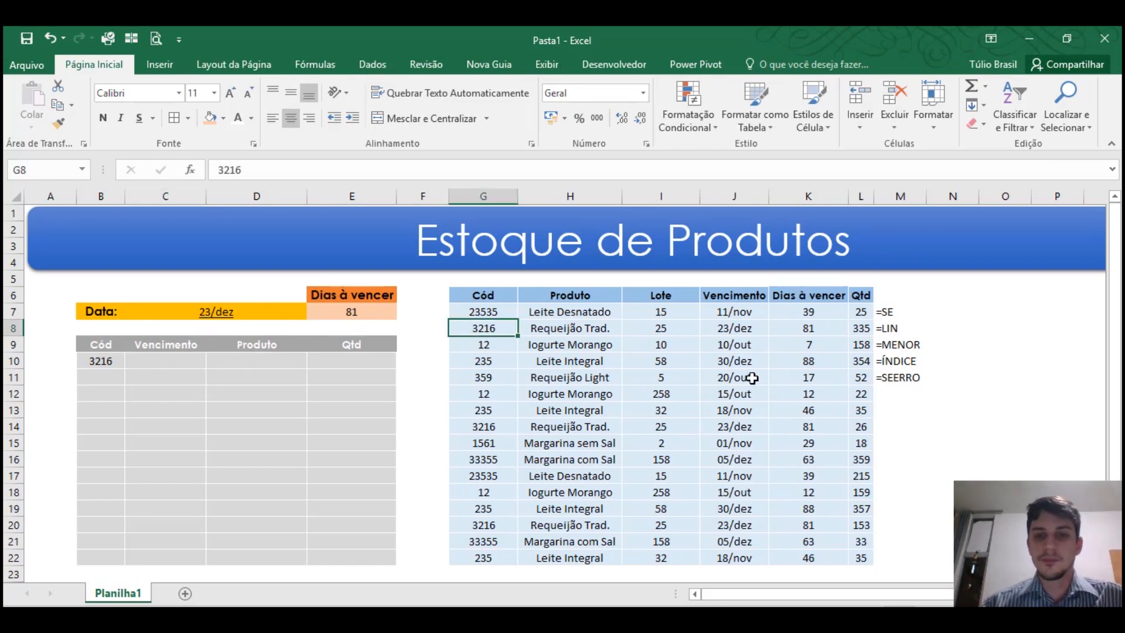
{"action": "left_click", "coordinate": [744, 411]}
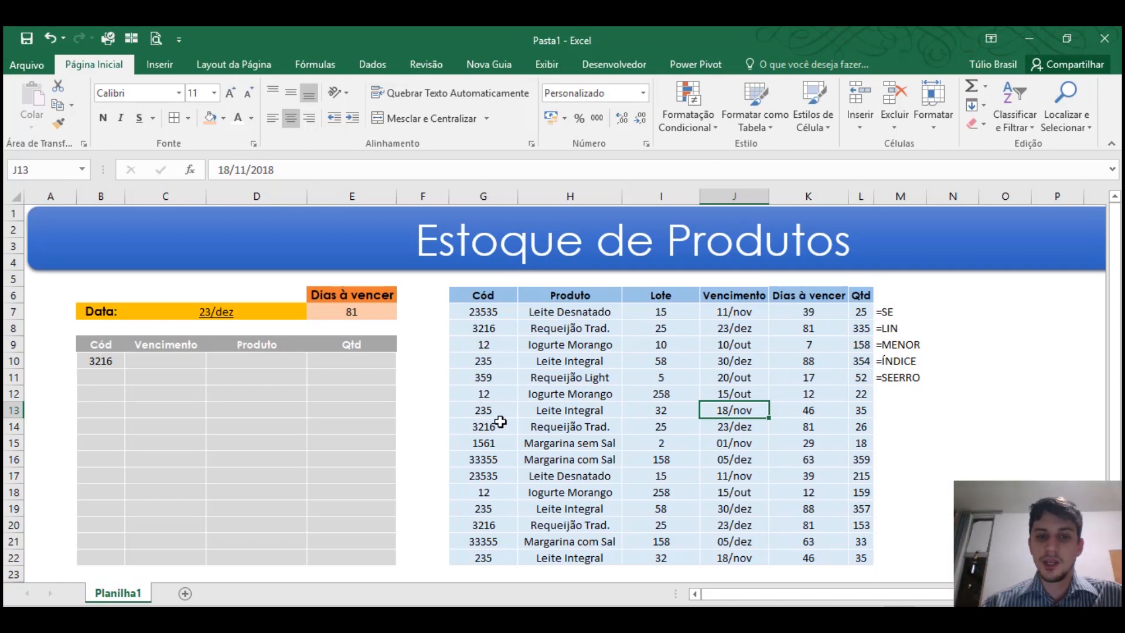
Set the Data cell C7 to 18/11 to test the code formula in B10
{"action": "left_click", "coordinate": [229, 311]}
{"action": "type", "text": "1"}
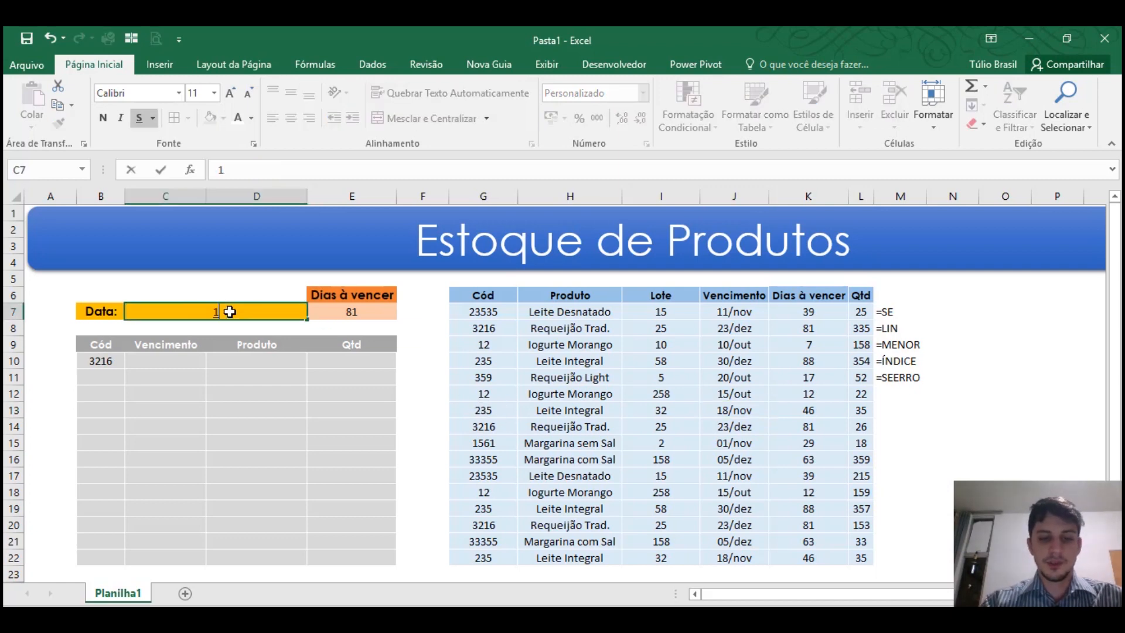
{"action": "type", "text": "8/"}
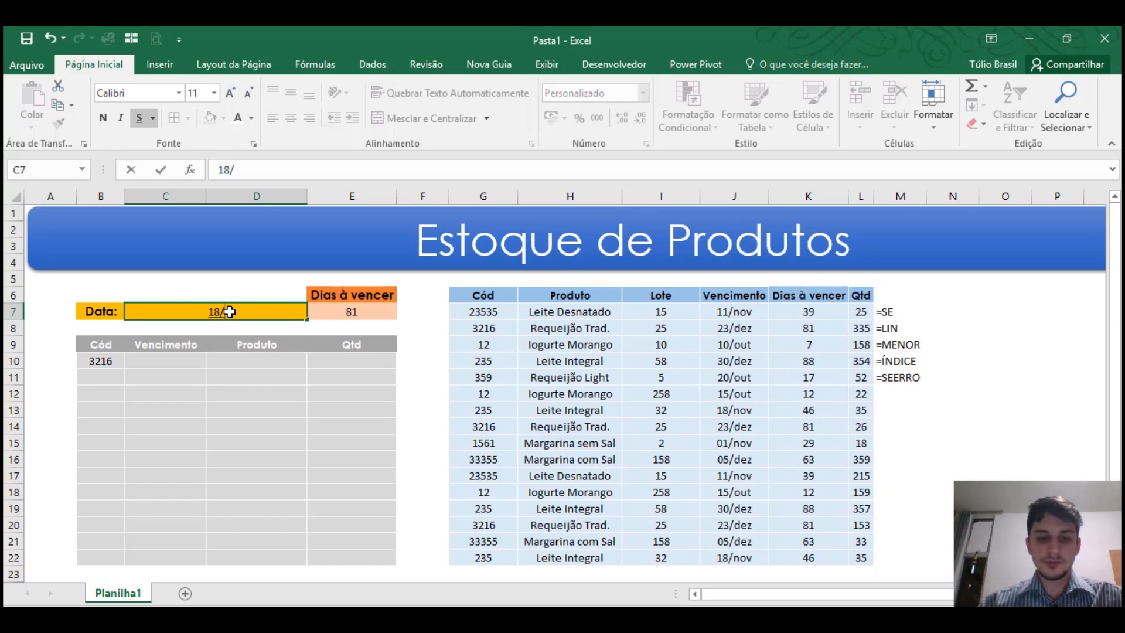
{"action": "type", "text": "11"}
{"action": "key", "text": "Return"}
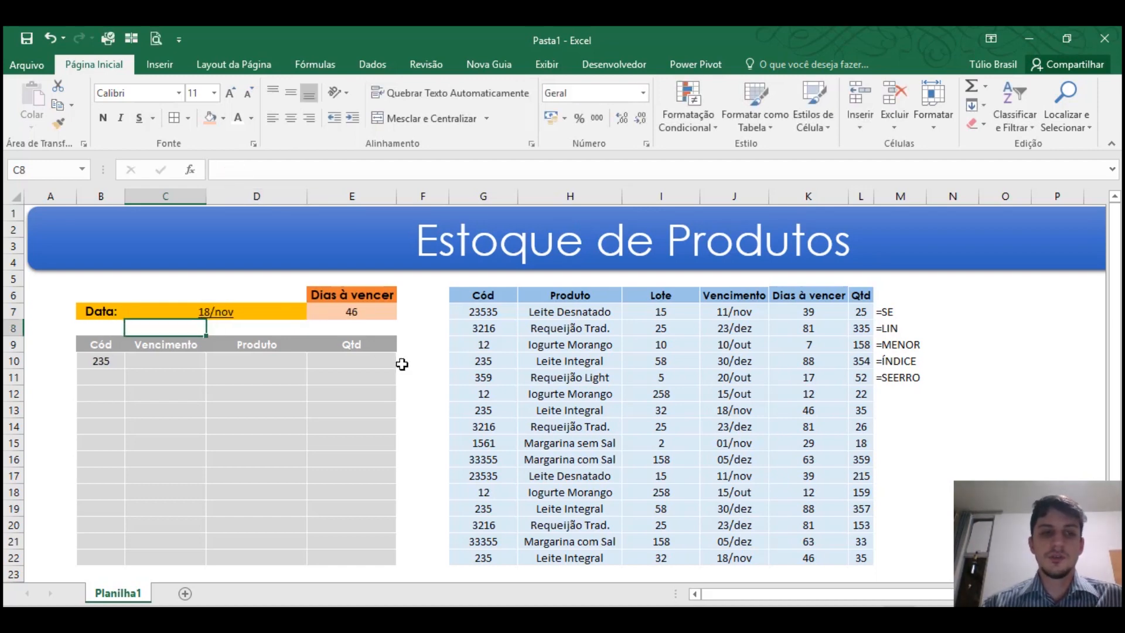
Set the Data cell C7 to 11/11
{"action": "left_click", "coordinate": [215, 306]}
{"action": "type", "text": "11/"}
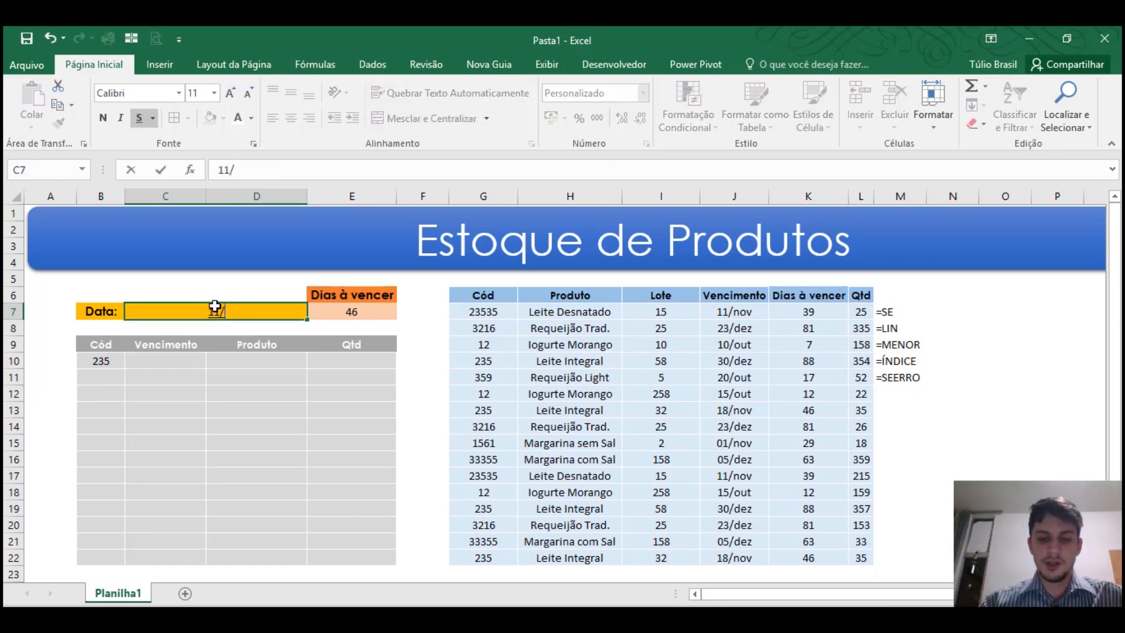
{"action": "type", "text": "11"}
{"action": "key", "text": "Return"}
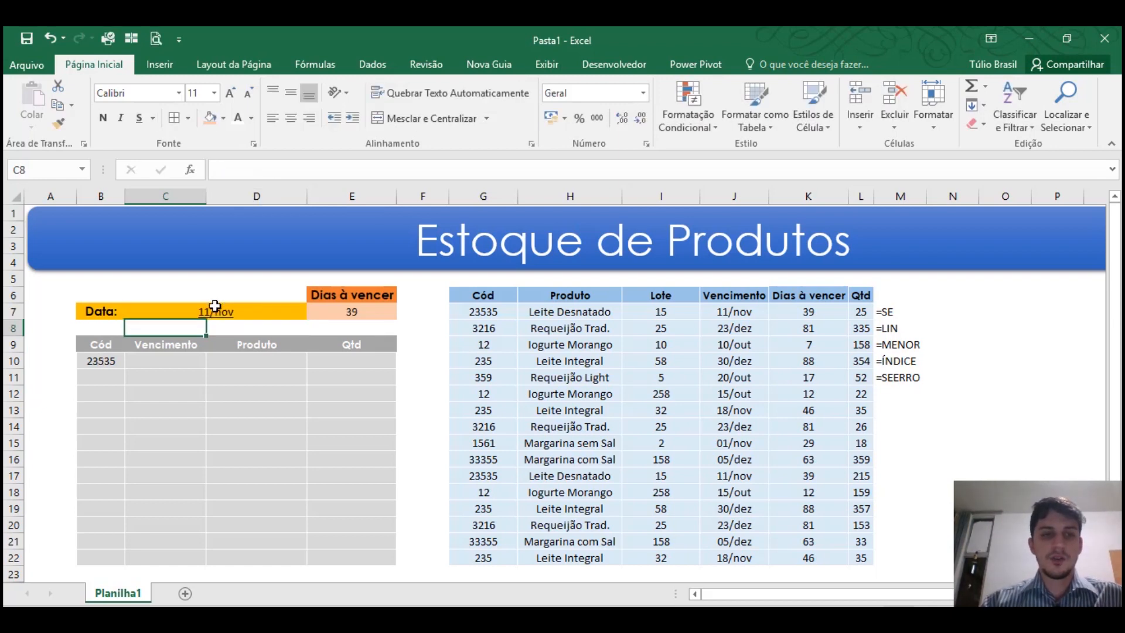
{"action": "left_click", "coordinate": [215, 305]}
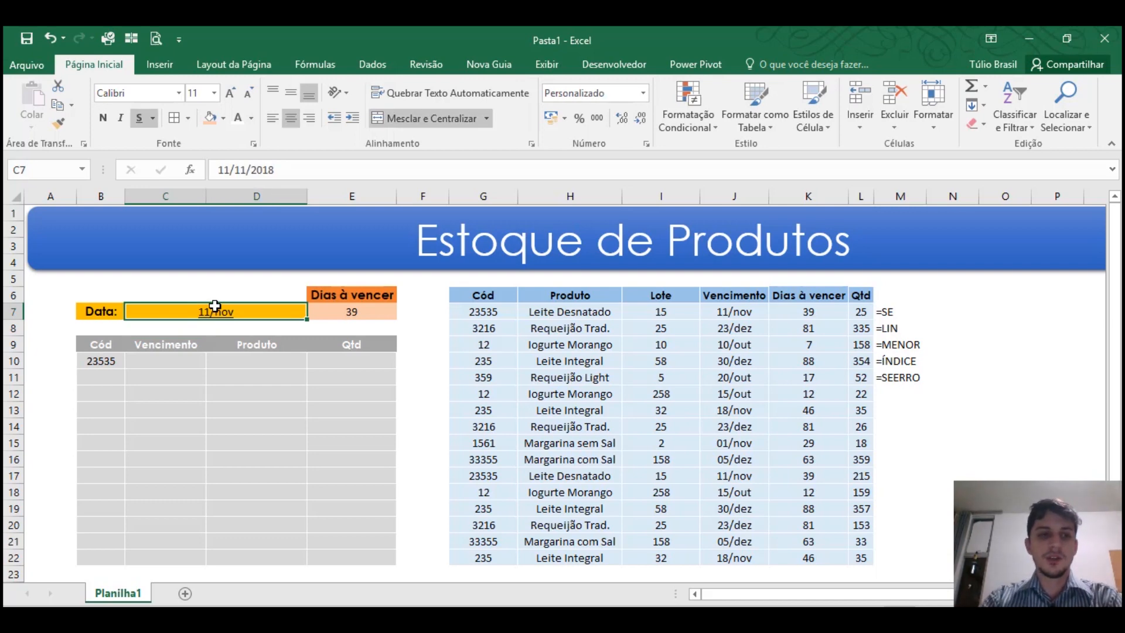
Fill B10's array formula down to B22 and compare the codes with the 11/nov rows of the stock table
{"action": "left_click", "coordinate": [106, 359]}
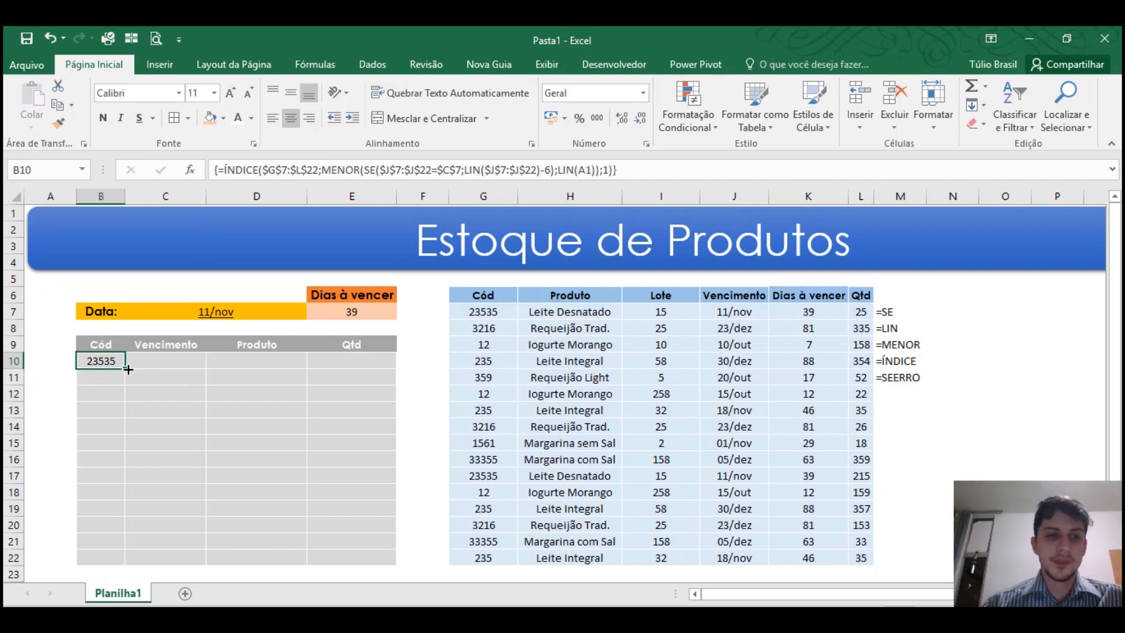
{"action": "left_click_drag", "start_coordinate": [125, 369], "coordinate": [114, 560]}
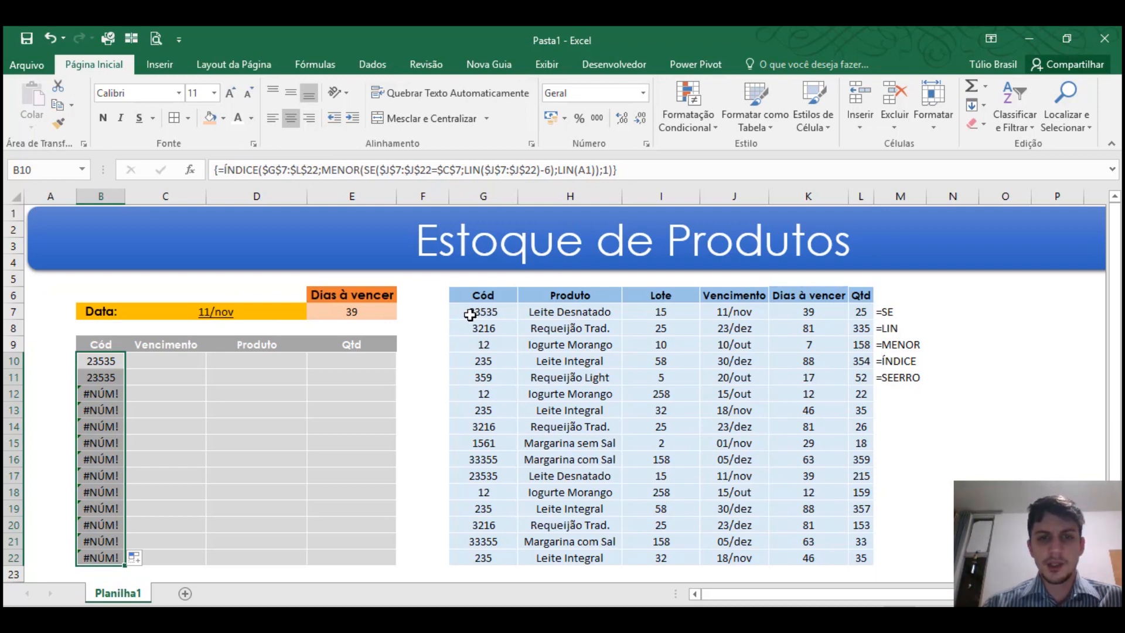
{"action": "left_click_drag", "start_coordinate": [464, 314], "coordinate": [858, 307]}
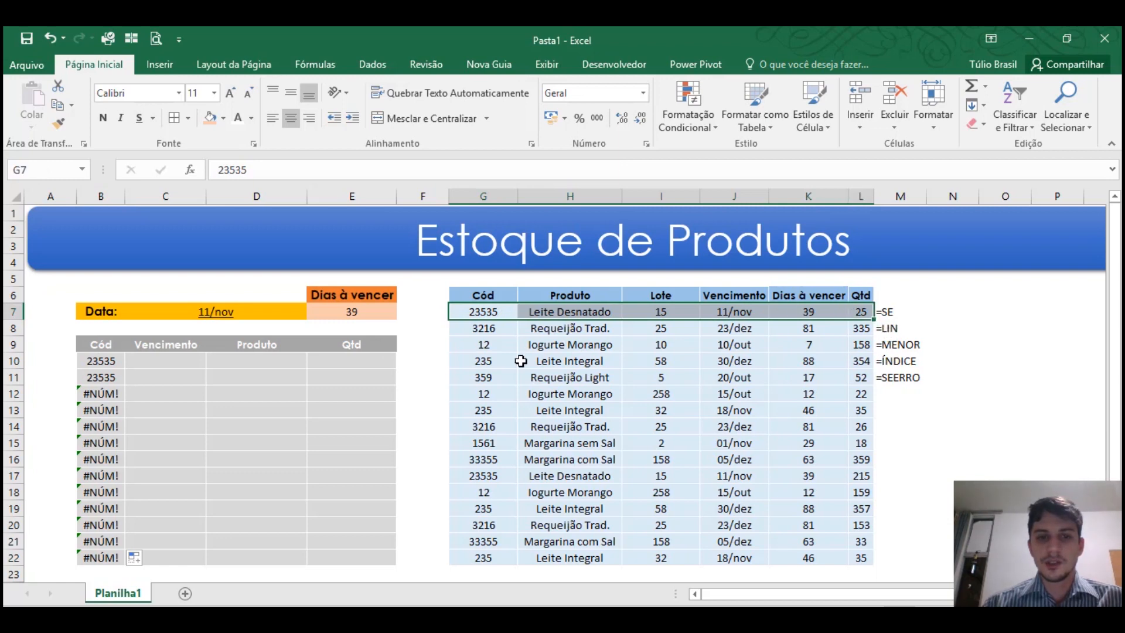
{"action": "left_click_drag", "start_coordinate": [489, 475], "coordinate": [852, 472]}
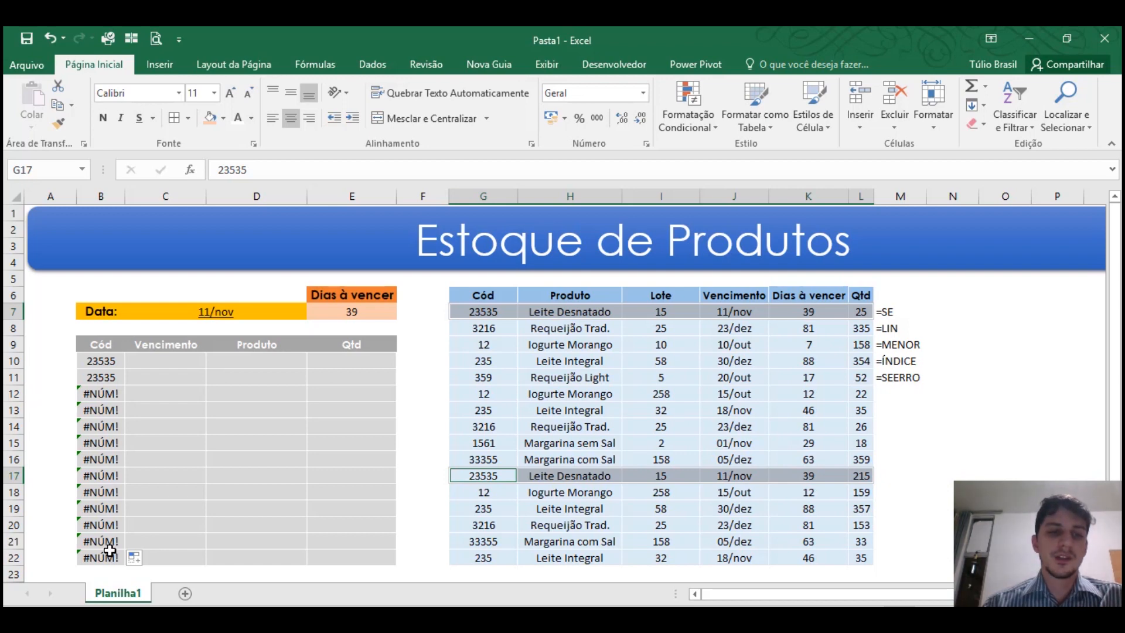
Wrap B10's ÍNDICE formula in SEERRO, with empty text "" as the value if there is an error
{"action": "left_click", "coordinate": [109, 360]}
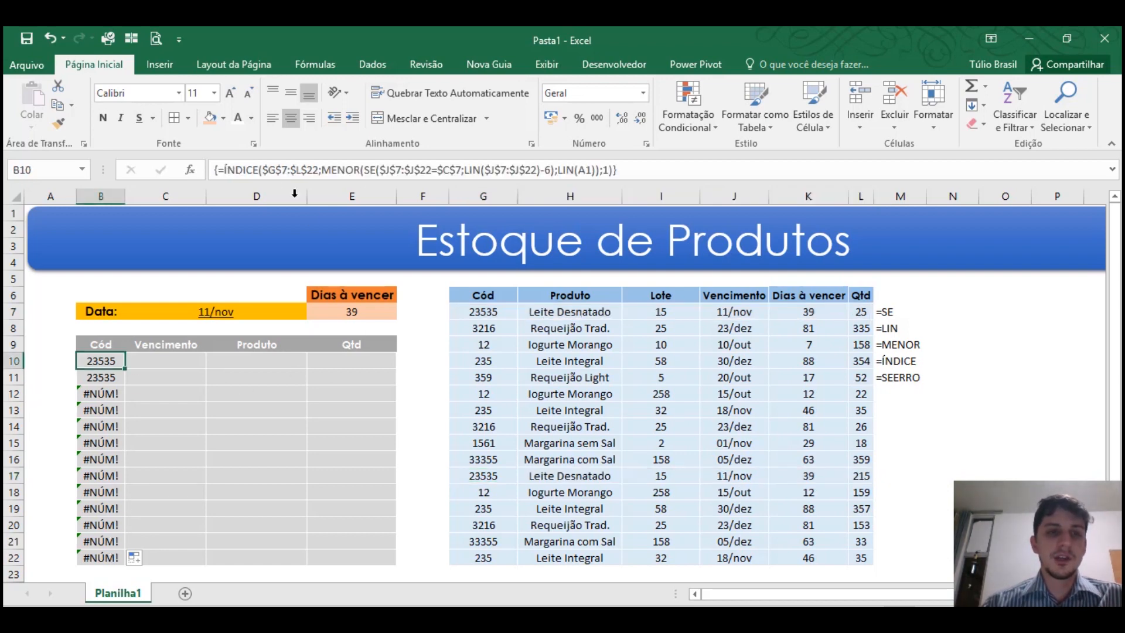
{"action": "left_click", "coordinate": [228, 175]}
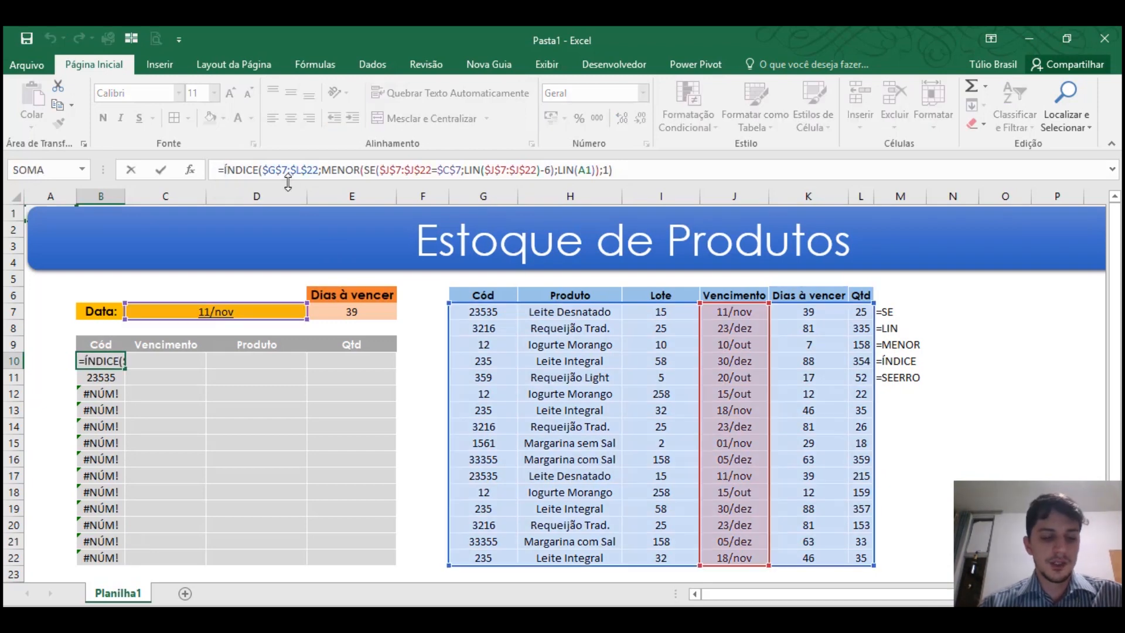
{"action": "type", "text": "SEER"}
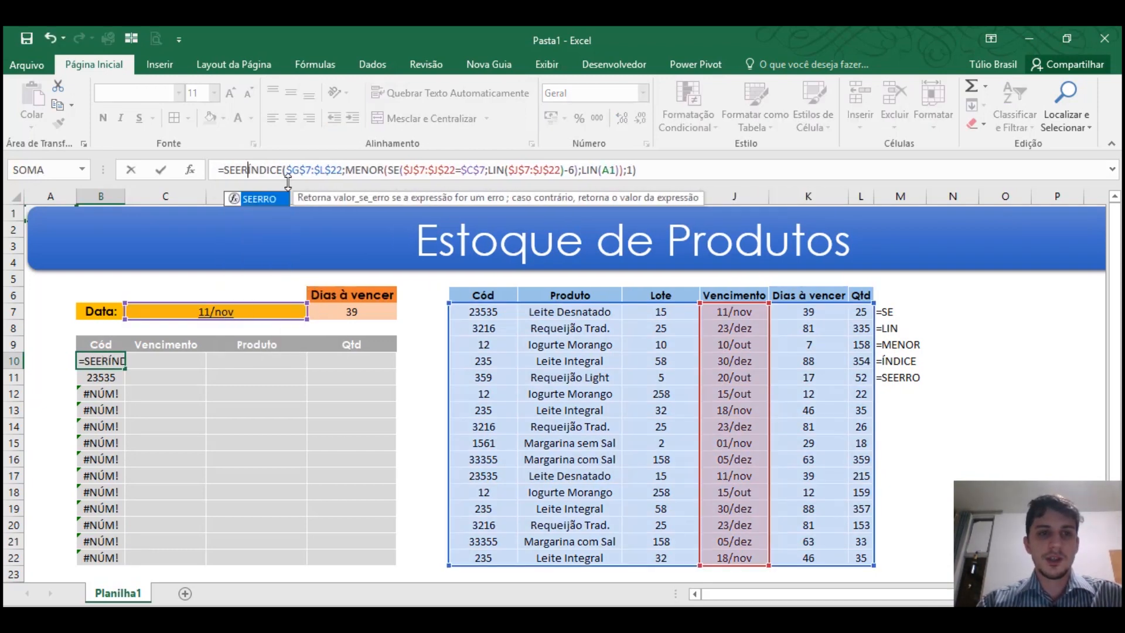
{"action": "key", "text": "Tab"}
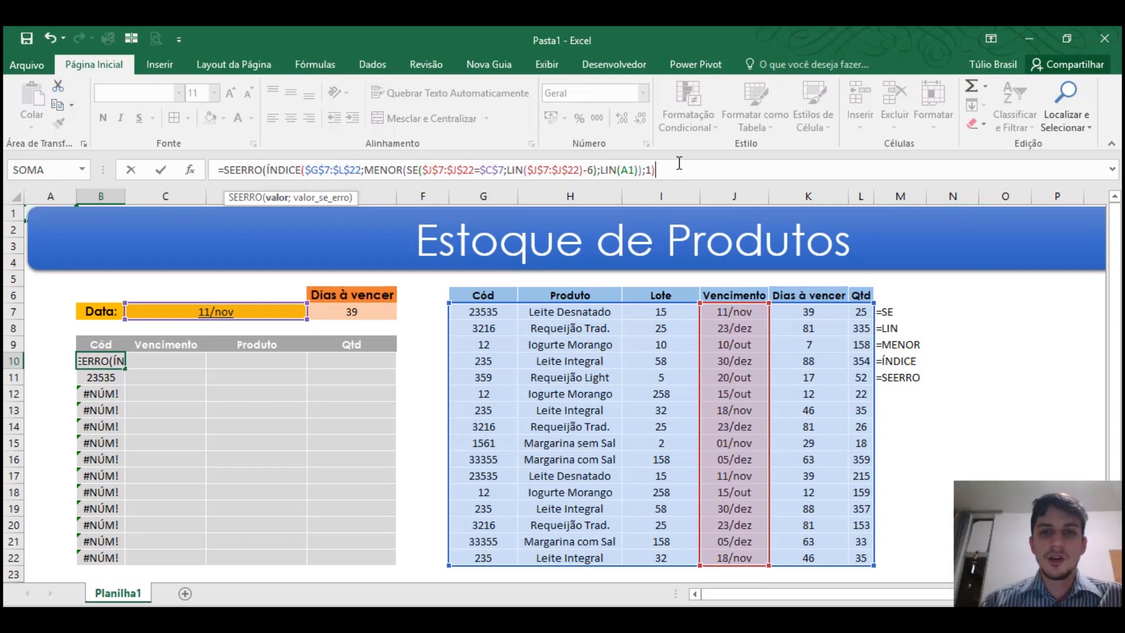
{"action": "type", "text": ";"}
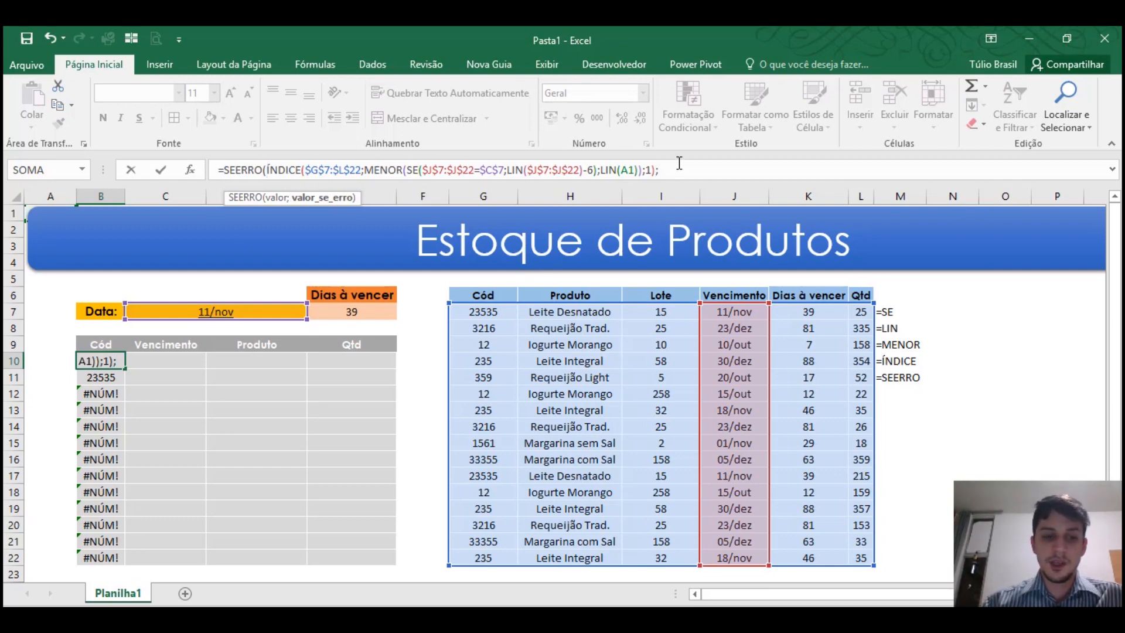
{"action": "type", "text": "\"\""}
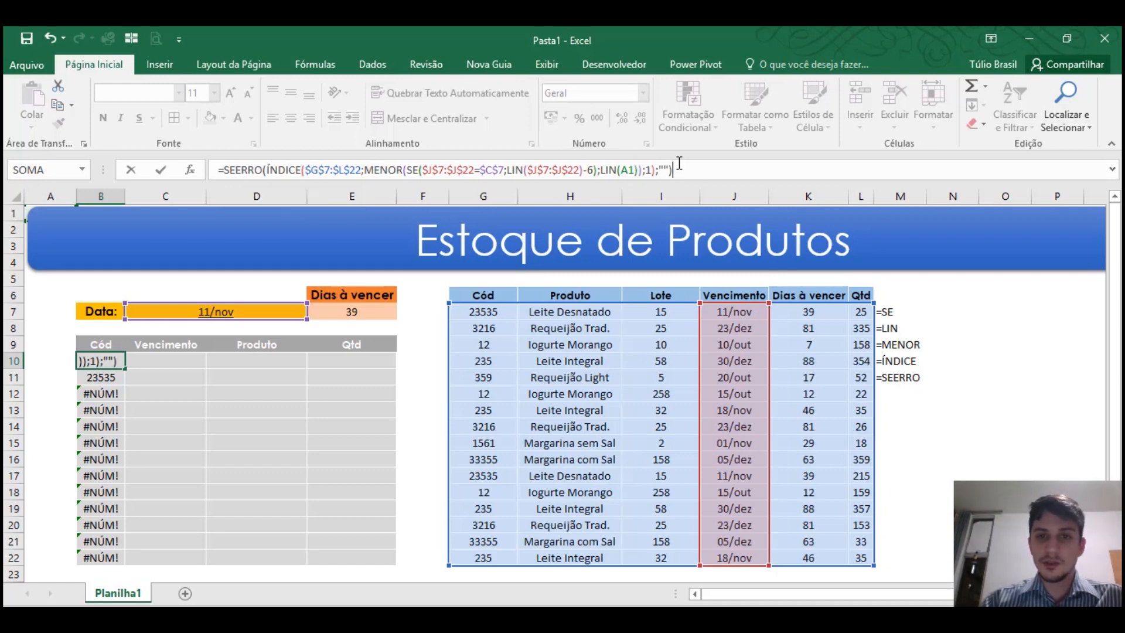
{"action": "key", "text": "Return"}
{"action": "key", "text": "Up"}
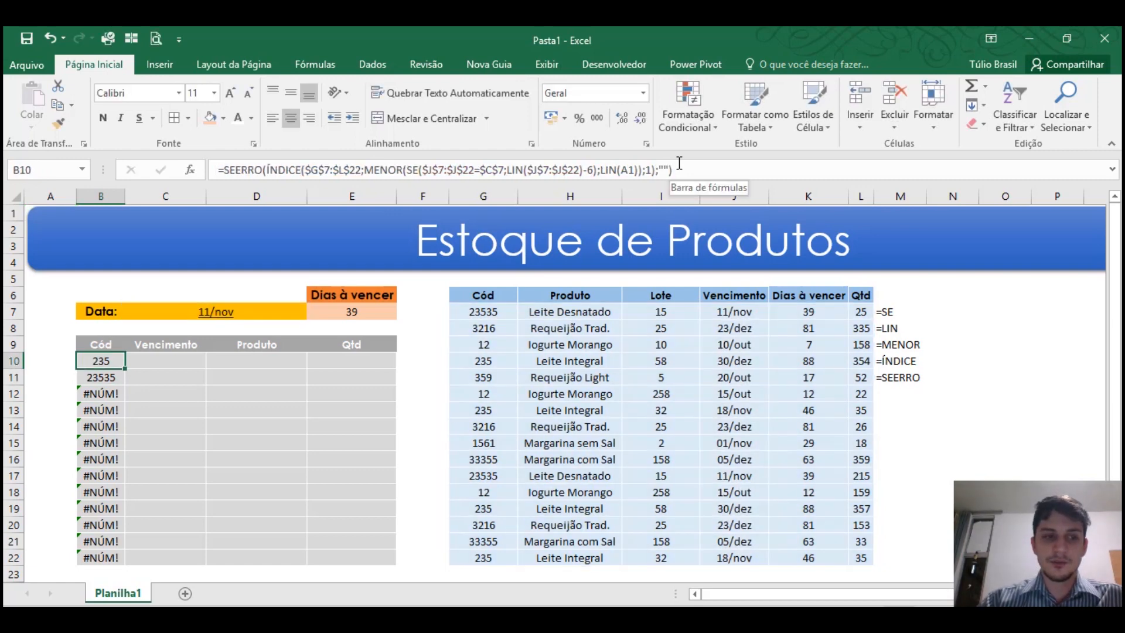
Re-enter B10's SEERRO formula as an array formula and fill it down to B22
{"action": "left_click", "coordinate": [679, 171]}
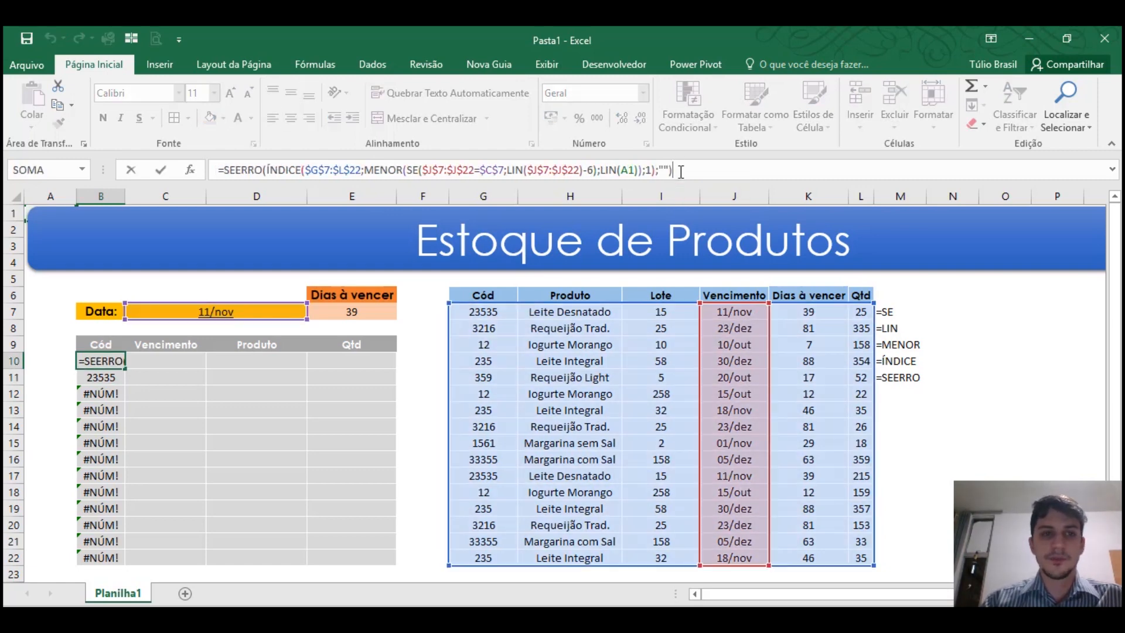
{"action": "key", "text": "ctrl+shift+Return"}
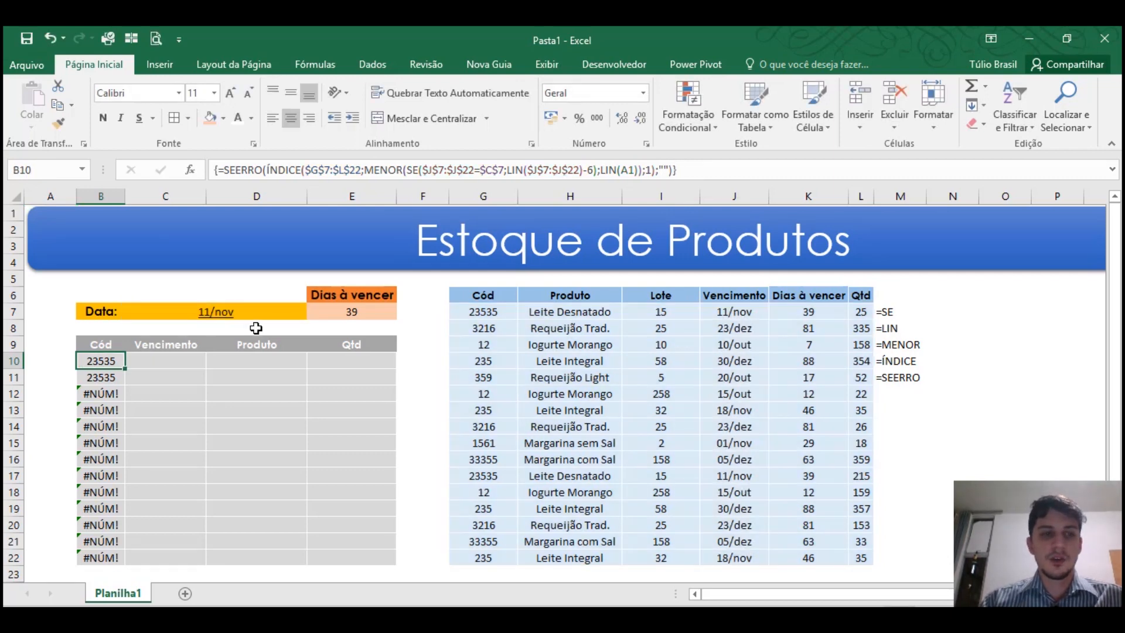
{"action": "double_click", "coordinate": [124, 368]}
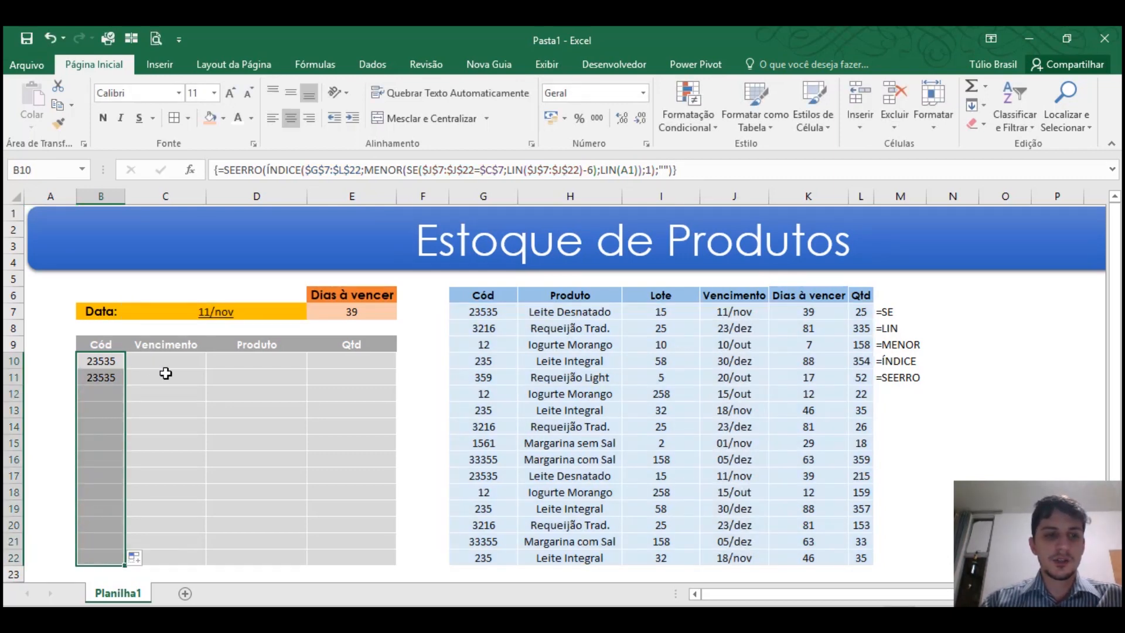
Copy the text of B10's SEERRO formula without the equals sign, keeping B10 as an array formula
{"action": "left_click", "coordinate": [114, 363]}
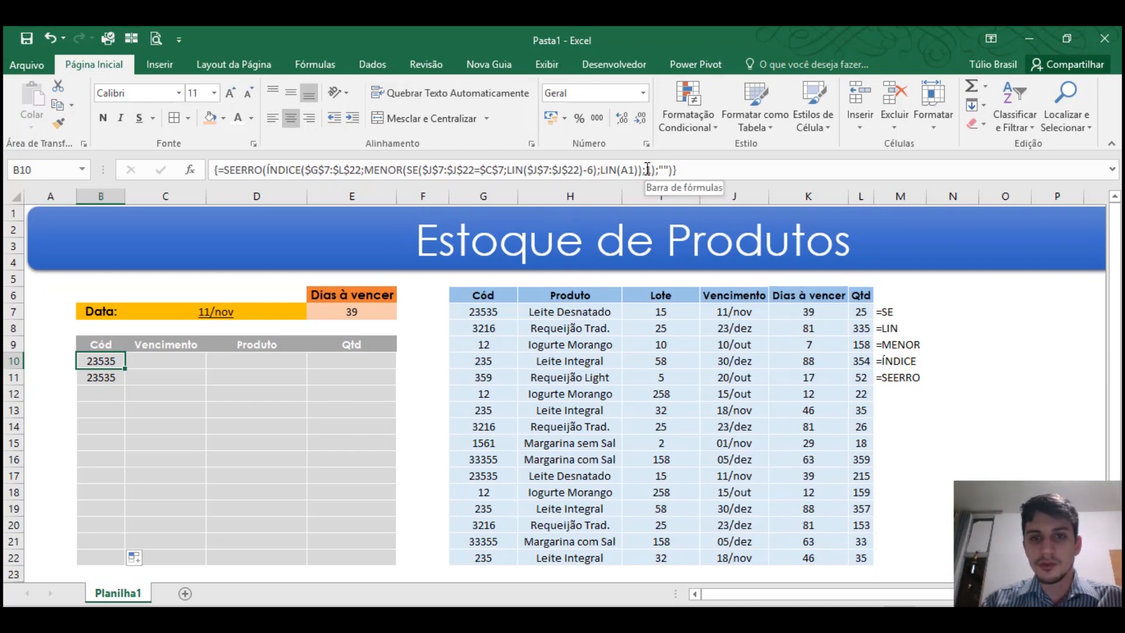
{"action": "left_click_drag", "start_coordinate": [693, 172], "coordinate": [232, 165]}
{"action": "key", "text": "ctrl+c"}
{"action": "key", "text": "ctrl+shift+Return"}
{"action": "key", "text": "Up"}
{"action": "key", "text": "F2"}
{"action": "key", "text": "ctrl+shift+Return"}
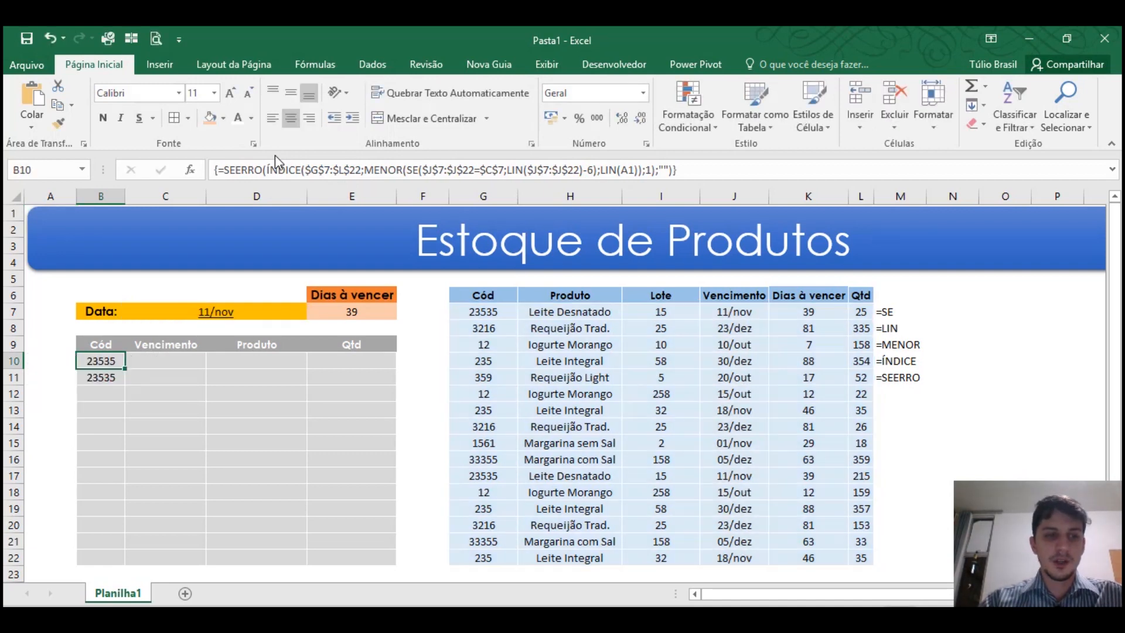
Paste the copied SEERRO formula into C10 with column number 4 in ÍNDICE, and enter it as an array formula
{"action": "key", "text": "Right"}
{"action": "type", "text": "="}
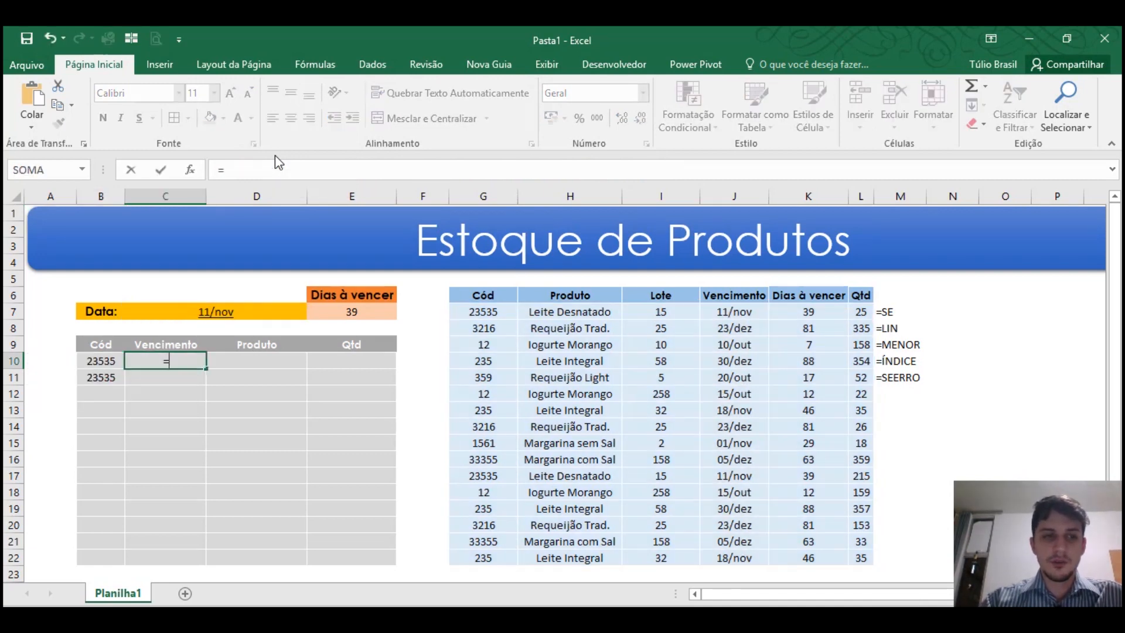
{"action": "key", "text": "ctrl+v"}
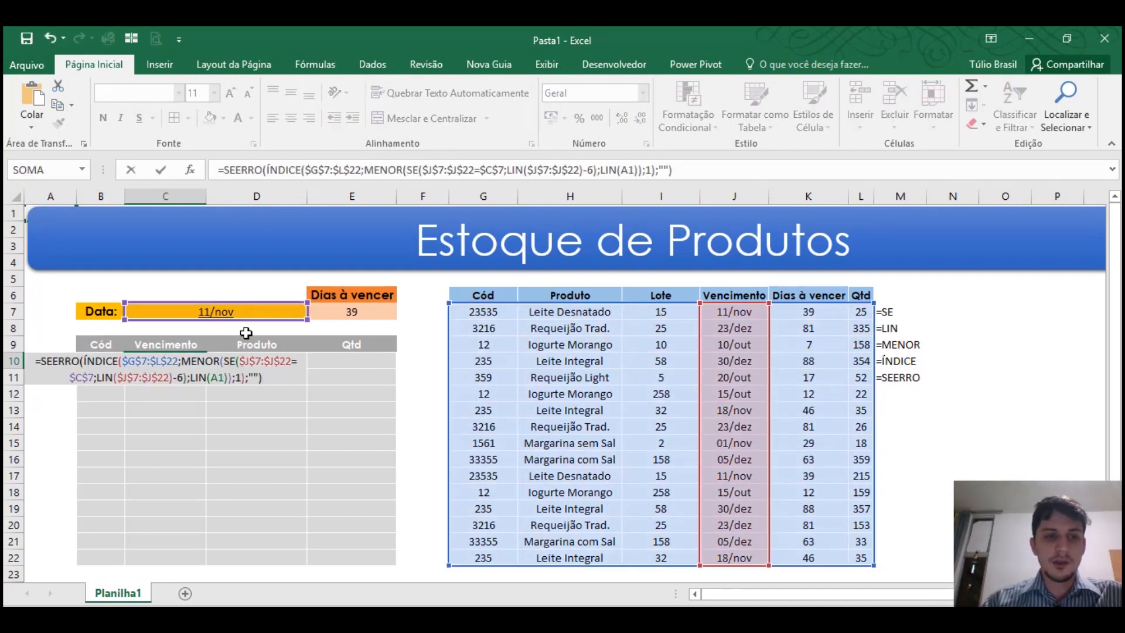
{"action": "left_click", "coordinate": [240, 377]}
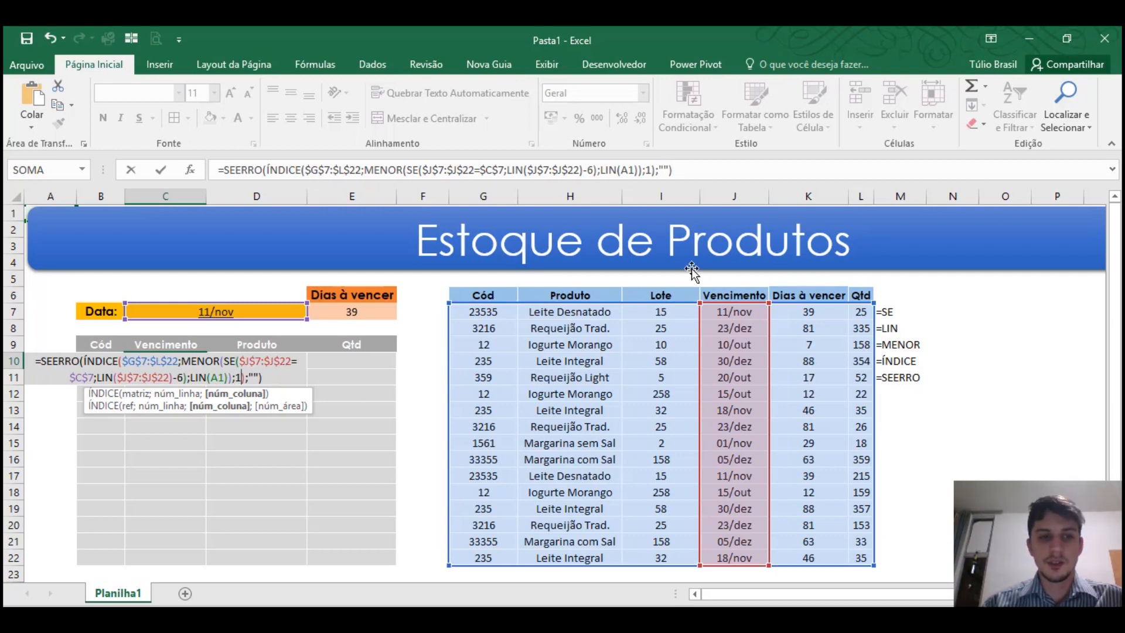
{"action": "key", "text": "BackSpace"}
{"action": "type", "text": "4"}
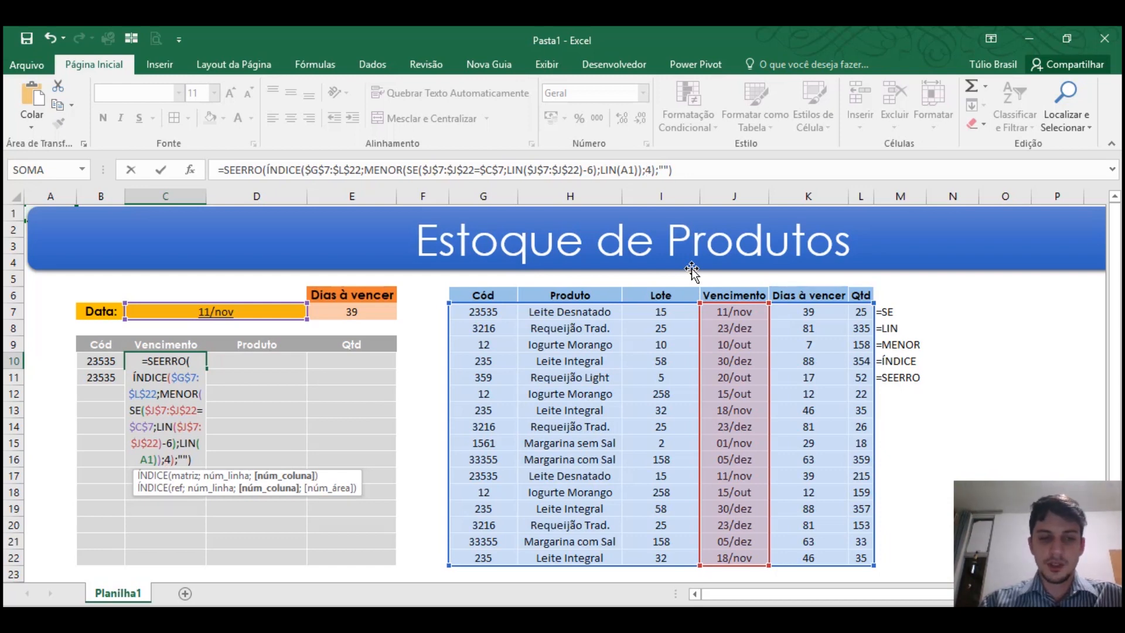
{"action": "key", "text": "ctrl+shift+Return"}
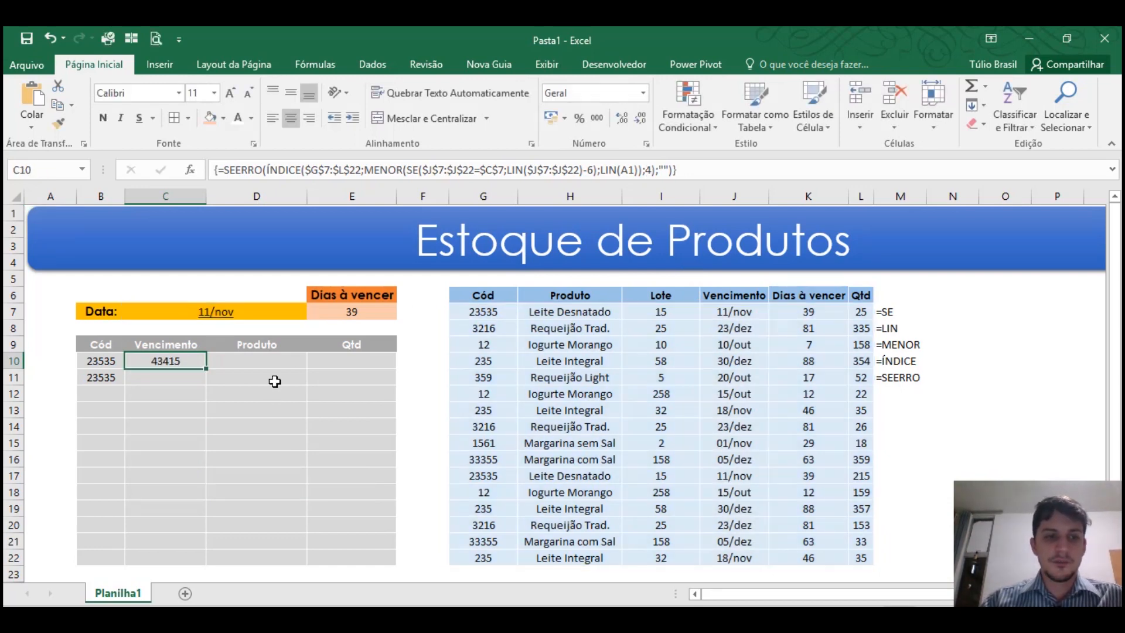
Format C10 as Data Abreviada and fill it down to C22
{"action": "left_click", "coordinate": [645, 93]}
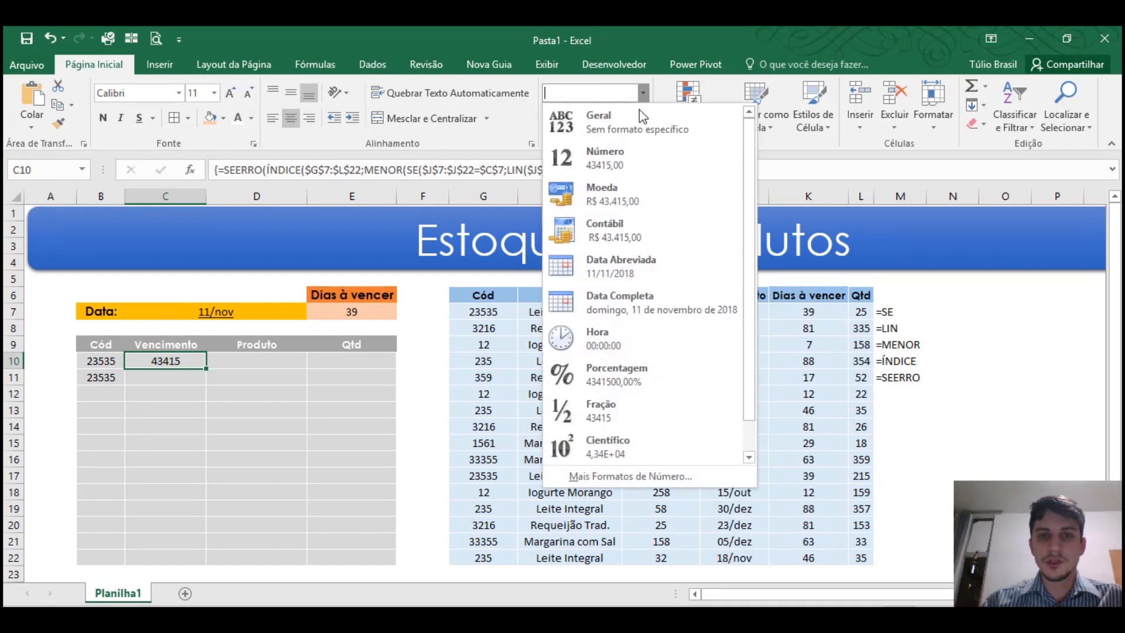
{"action": "left_click", "coordinate": [623, 264]}
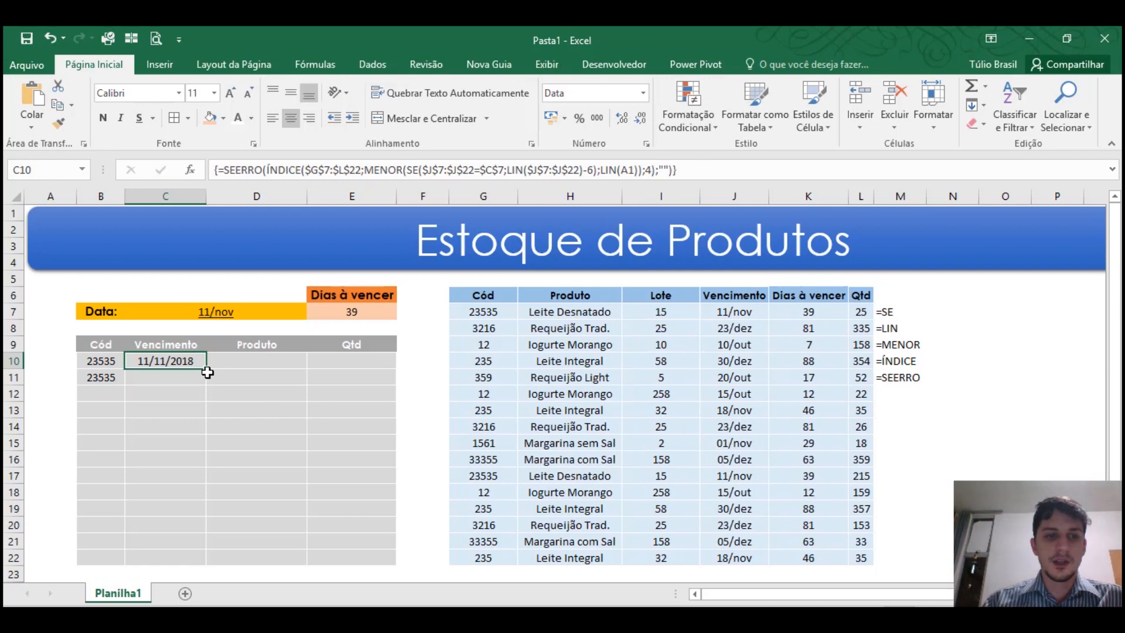
{"action": "left_click_drag", "start_coordinate": [208, 369], "coordinate": [191, 556]}
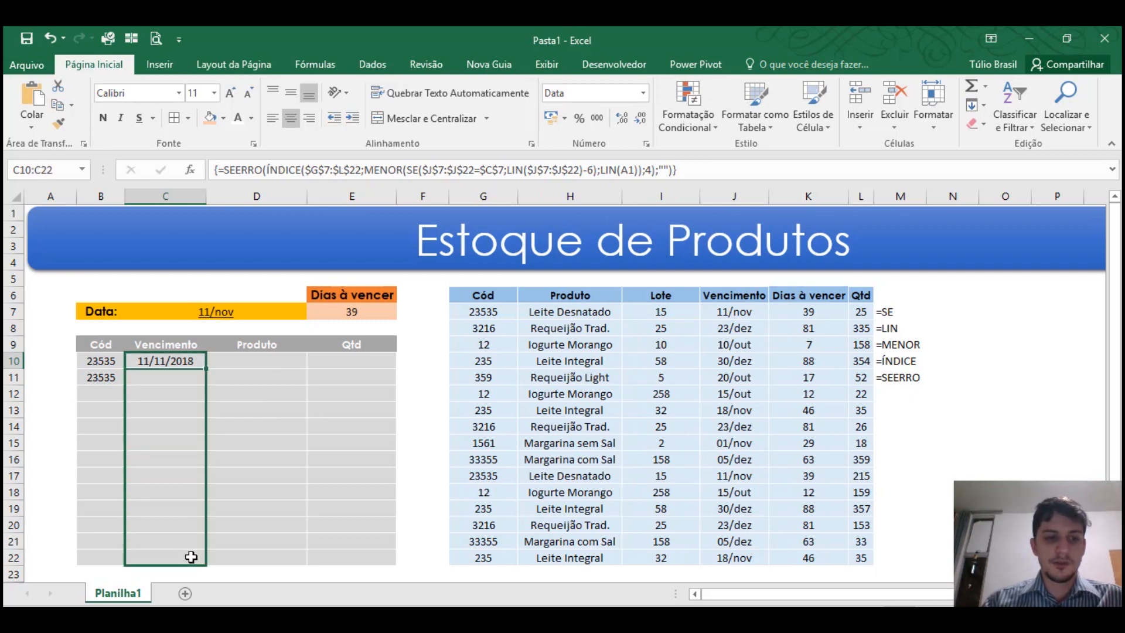
Fill C10's array formula across to the Produto and Qtd cells D10 and E10
{"action": "left_click", "coordinate": [193, 362]}
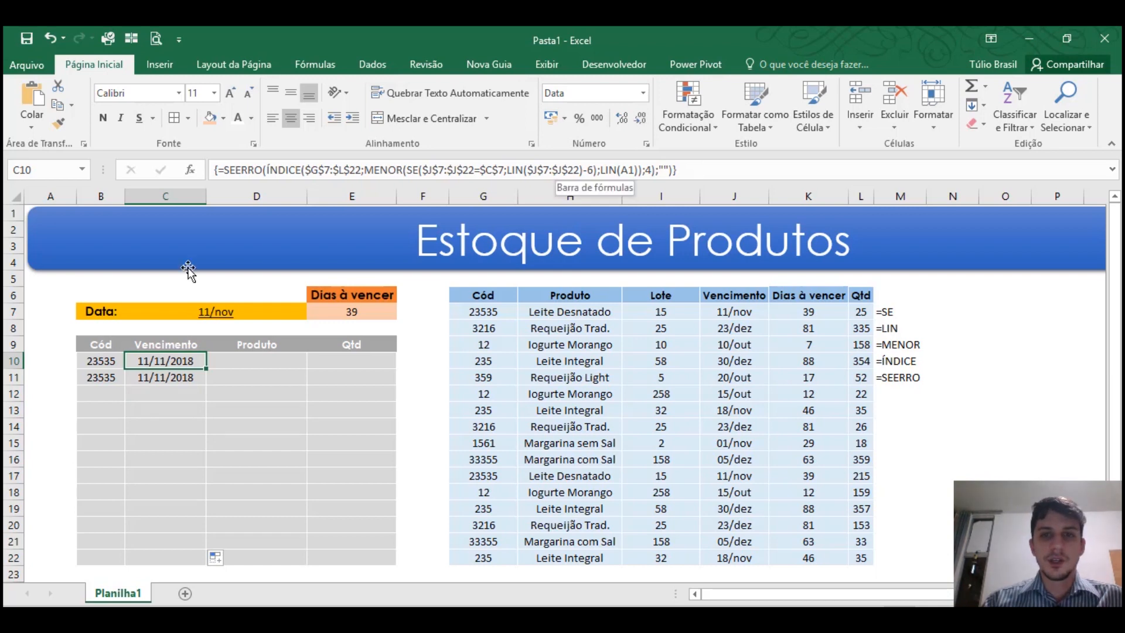
{"action": "left_click_drag", "start_coordinate": [208, 369], "coordinate": [290, 366]}
{"action": "left_click", "coordinate": [296, 360]}
{"action": "left_click_drag", "start_coordinate": [307, 369], "coordinate": [375, 364]}
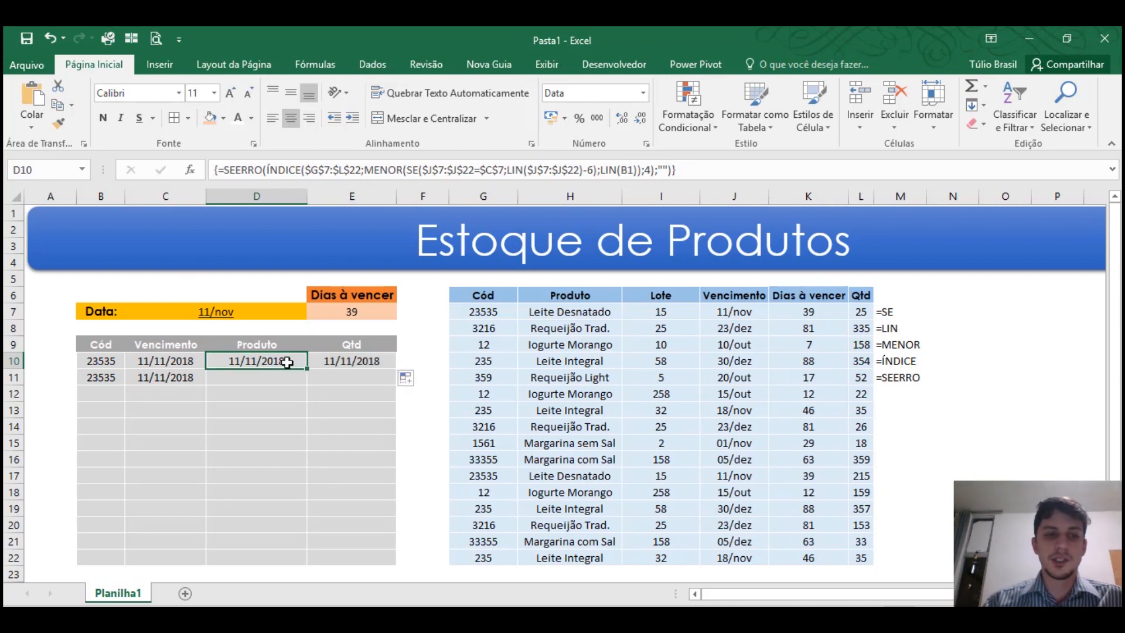
Change the ÍNDICE column number in D10 to 2 and re-enter it as an array formula
{"action": "left_click", "coordinate": [651, 169]}
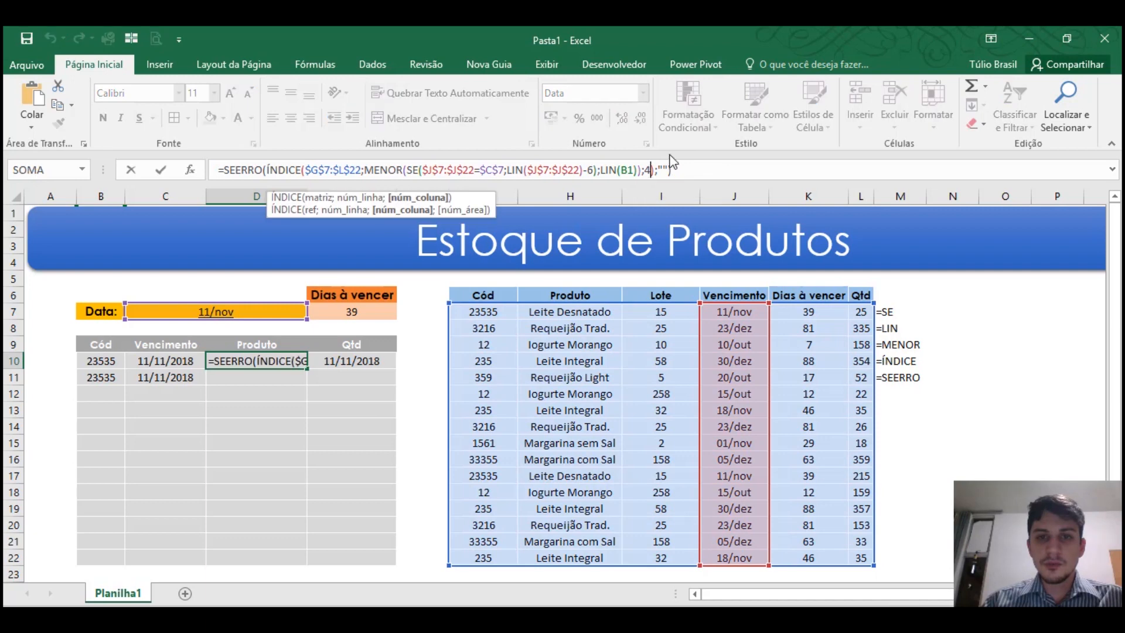
{"action": "key", "text": "BackSpace"}
{"action": "type", "text": "2"}
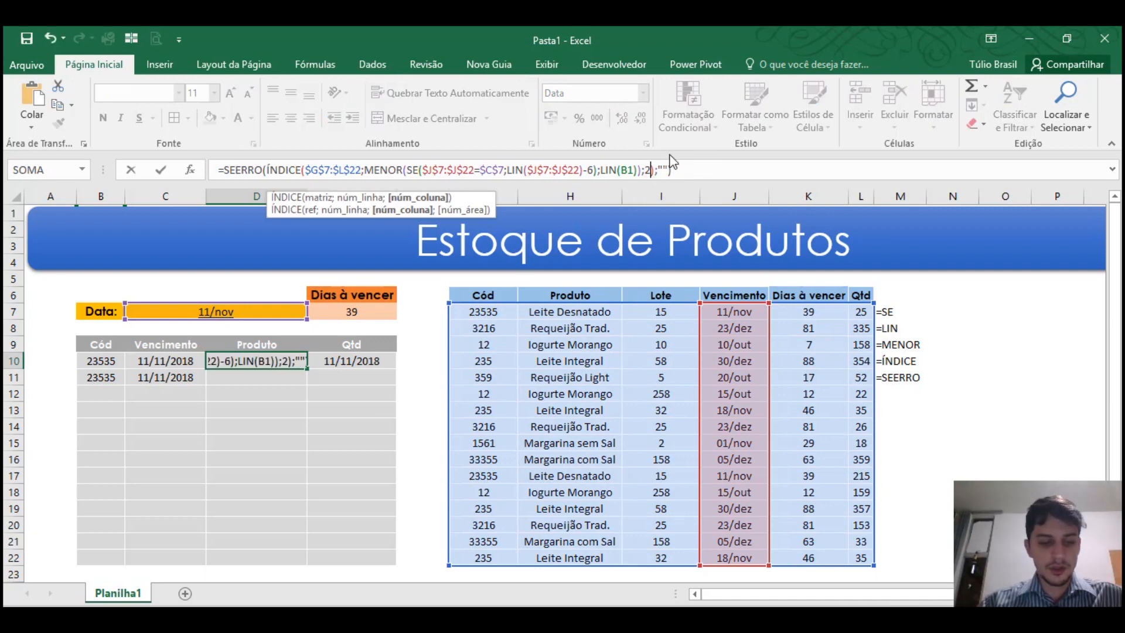
{"action": "key", "text": "ctrl+shift+Return"}
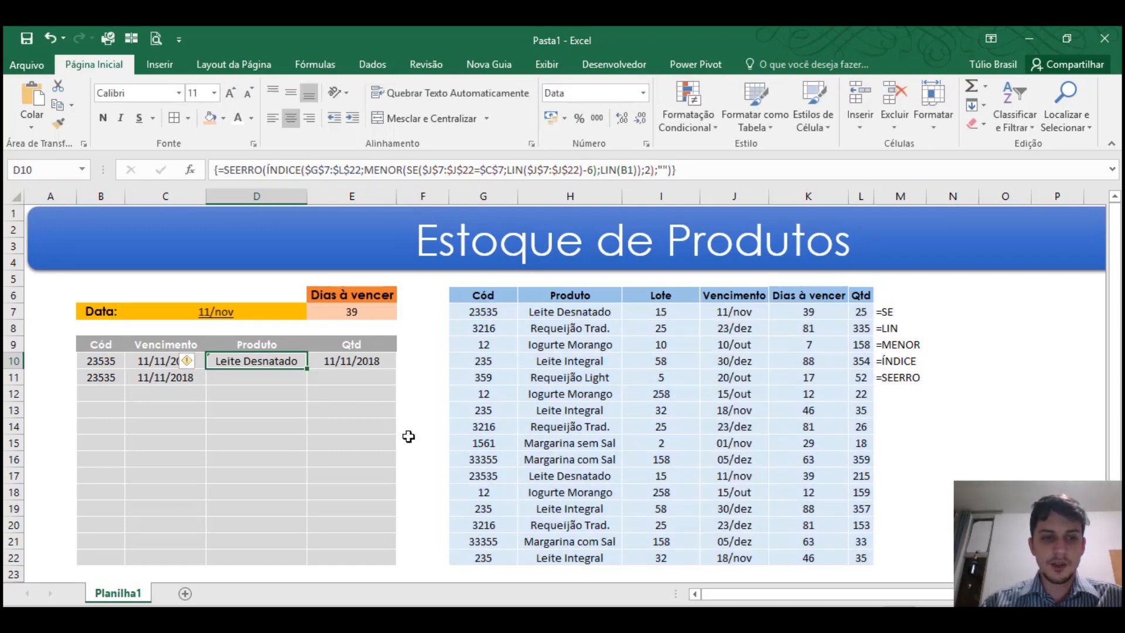
Change the ÍNDICE column number in E10 to 6 and re-enter it as an array formula
{"action": "left_click", "coordinate": [370, 360]}
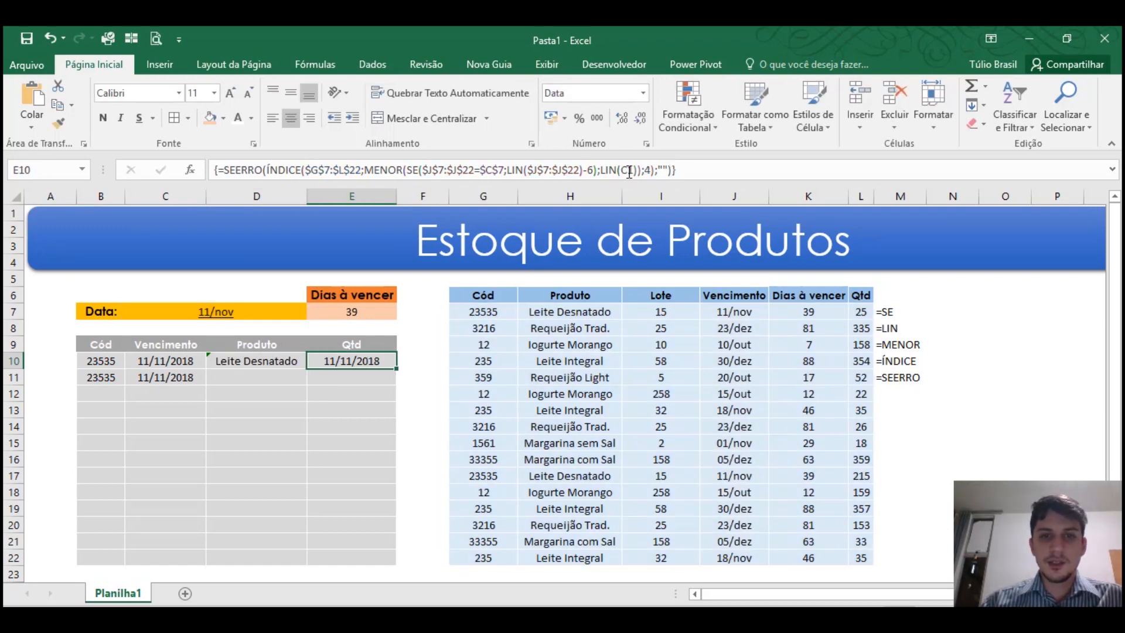
{"action": "left_click", "coordinate": [649, 170]}
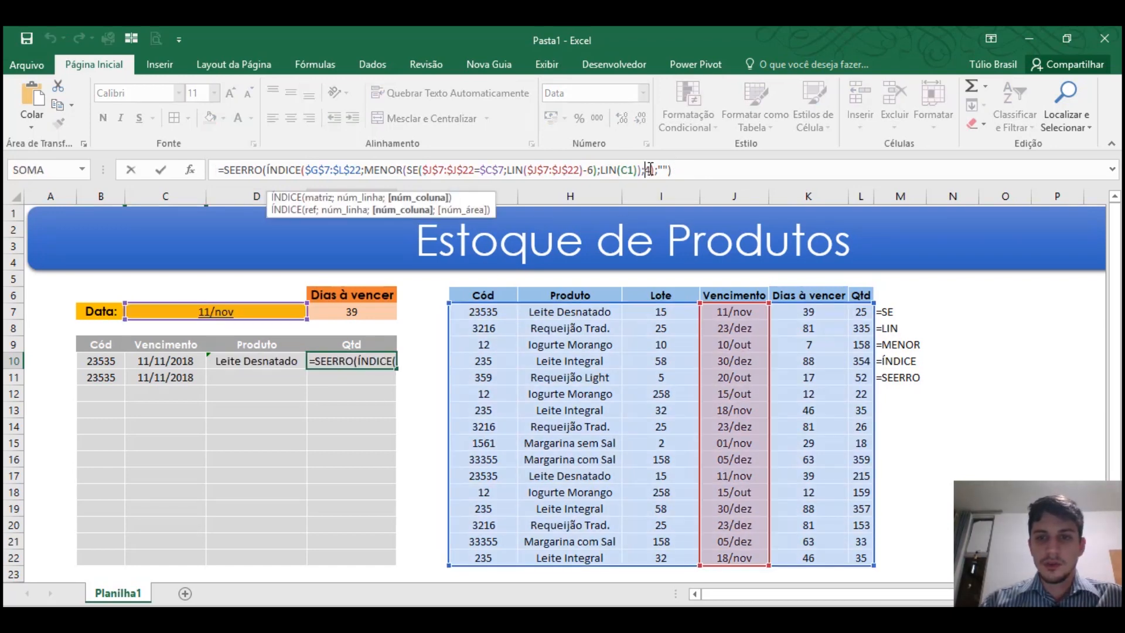
{"action": "key", "text": "BackSpace"}
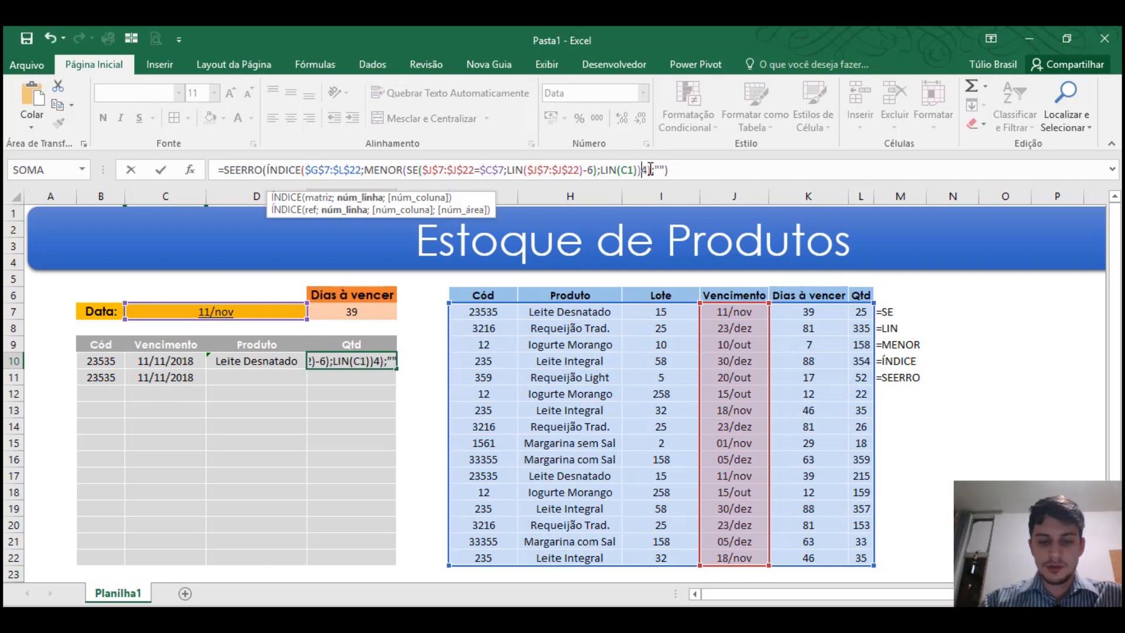
{"action": "key", "text": "ctrl+z"}
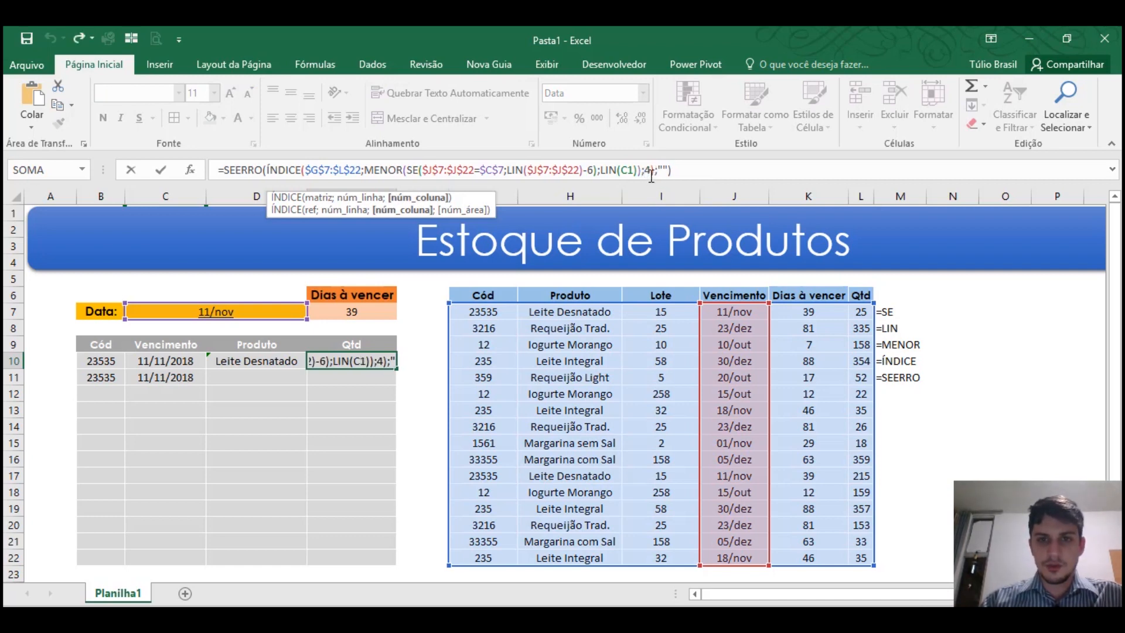
{"action": "key", "text": "Delete"}
{"action": "type", "text": "6"}
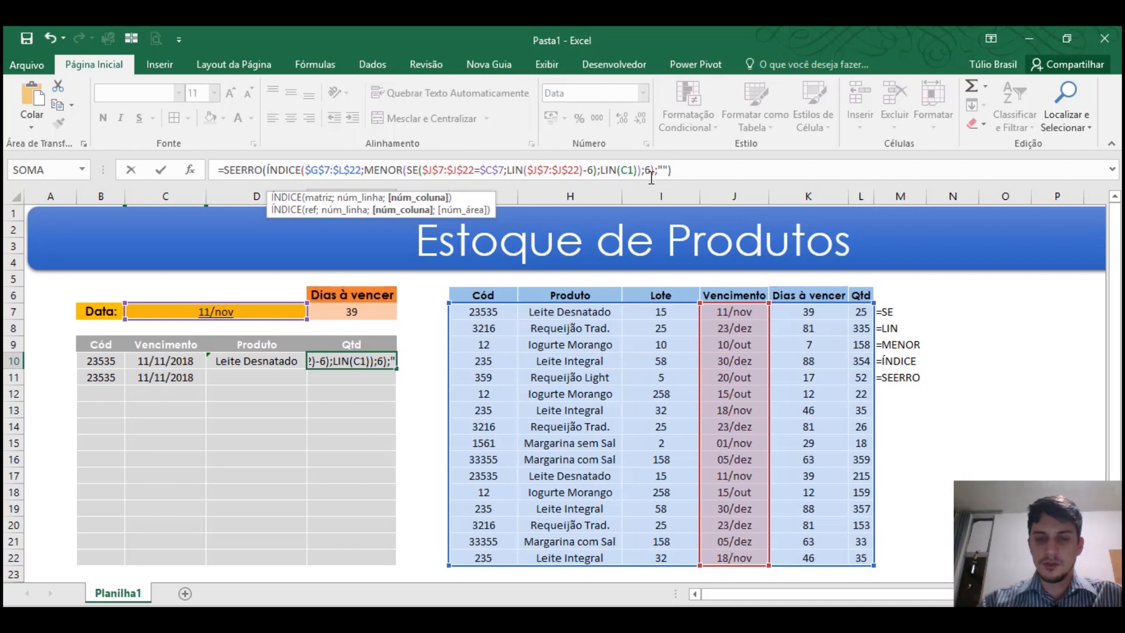
{"action": "key", "text": "ctrl+shift+Return"}
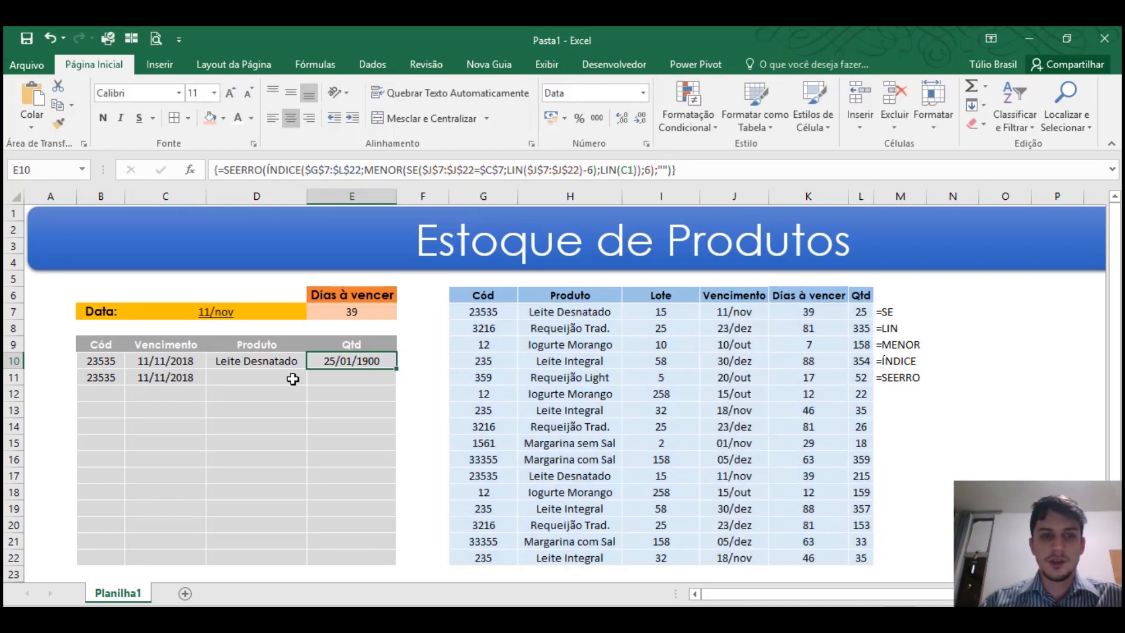
Format E10 as Geral and fill the Produto and Qtd formulas in D10:E10 down to row 22
{"action": "left_click", "coordinate": [637, 97]}
{"action": "left_click", "coordinate": [631, 121]}
{"action": "left_click_drag", "start_coordinate": [253, 362], "coordinate": [394, 559]}
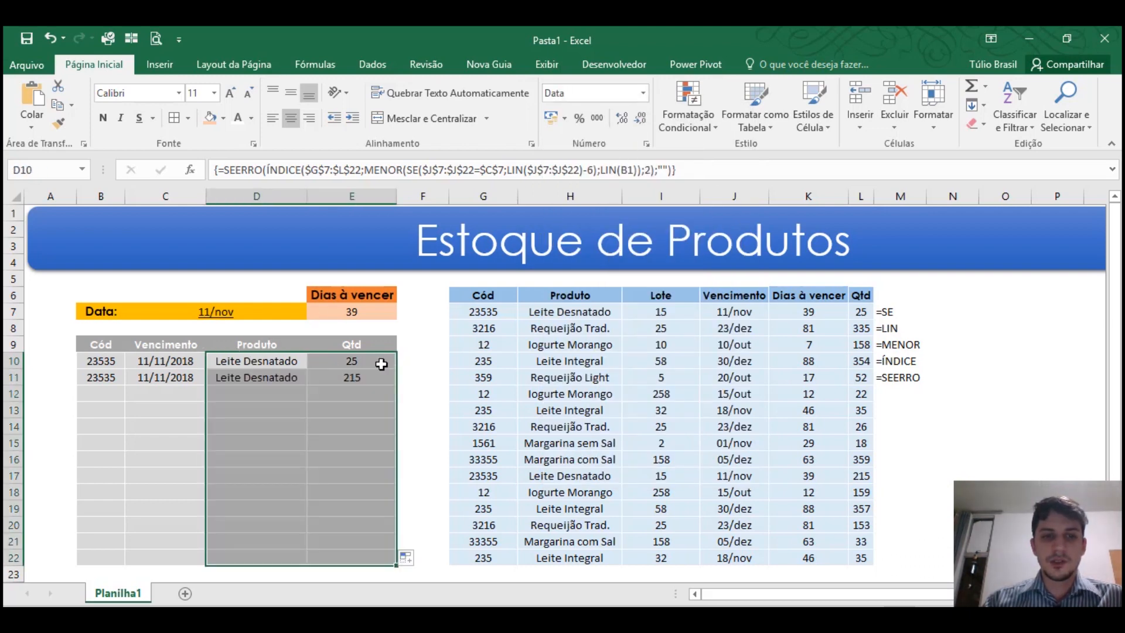
{"action": "left_click", "coordinate": [375, 361]}
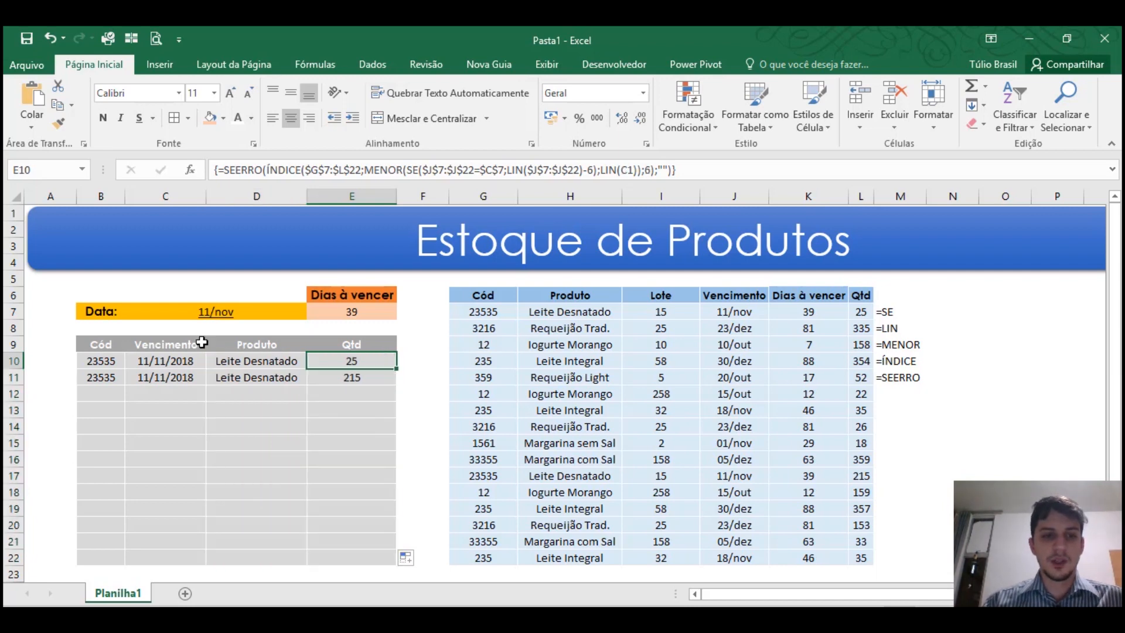
Compare the list for the chosen date with the matching Leite Desnatado records in rows 7 and 17 of the stock table
{"action": "left_click", "coordinate": [210, 312]}
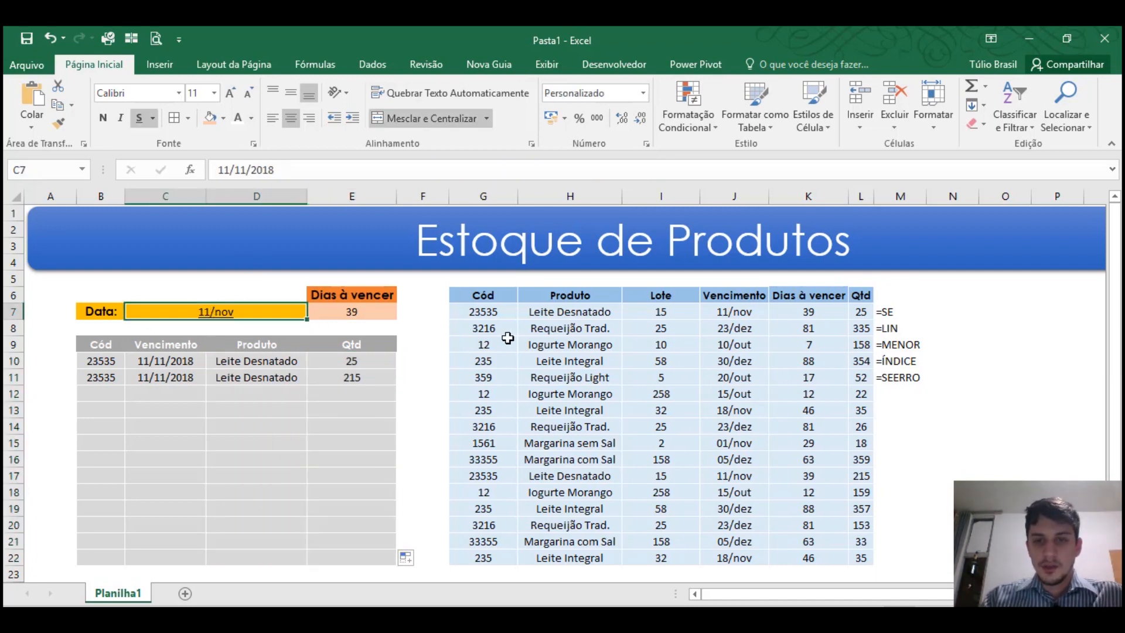
{"action": "left_click", "coordinate": [501, 314]}
{"action": "left_click_drag", "start_coordinate": [568, 314], "coordinate": [859, 309]}
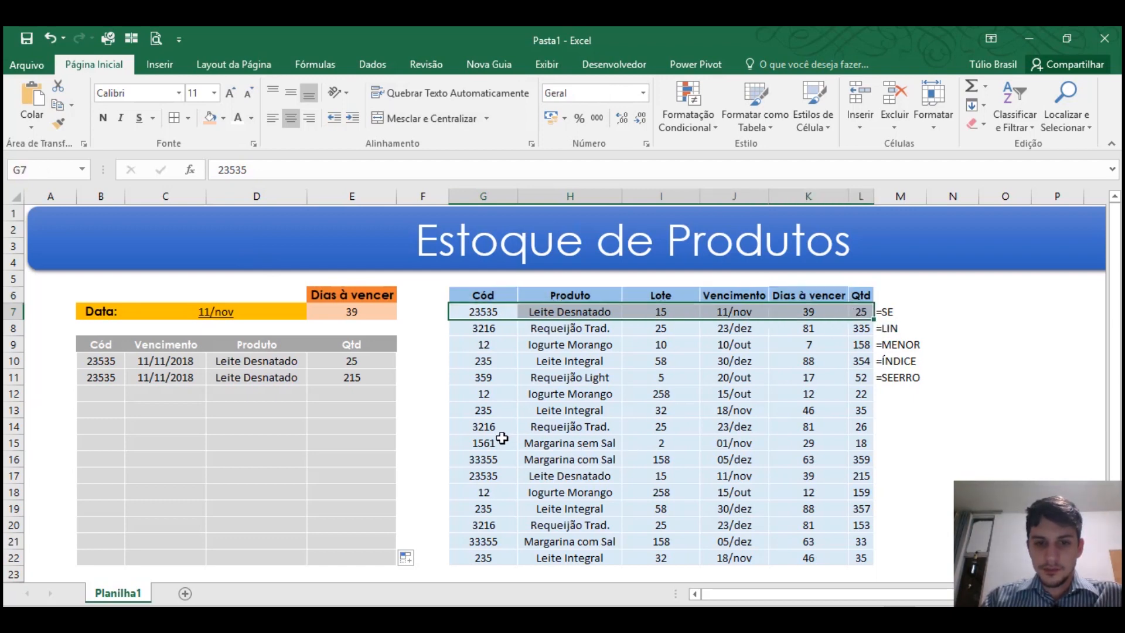
{"action": "left_click_drag", "start_coordinate": [494, 475], "coordinate": [862, 474]}
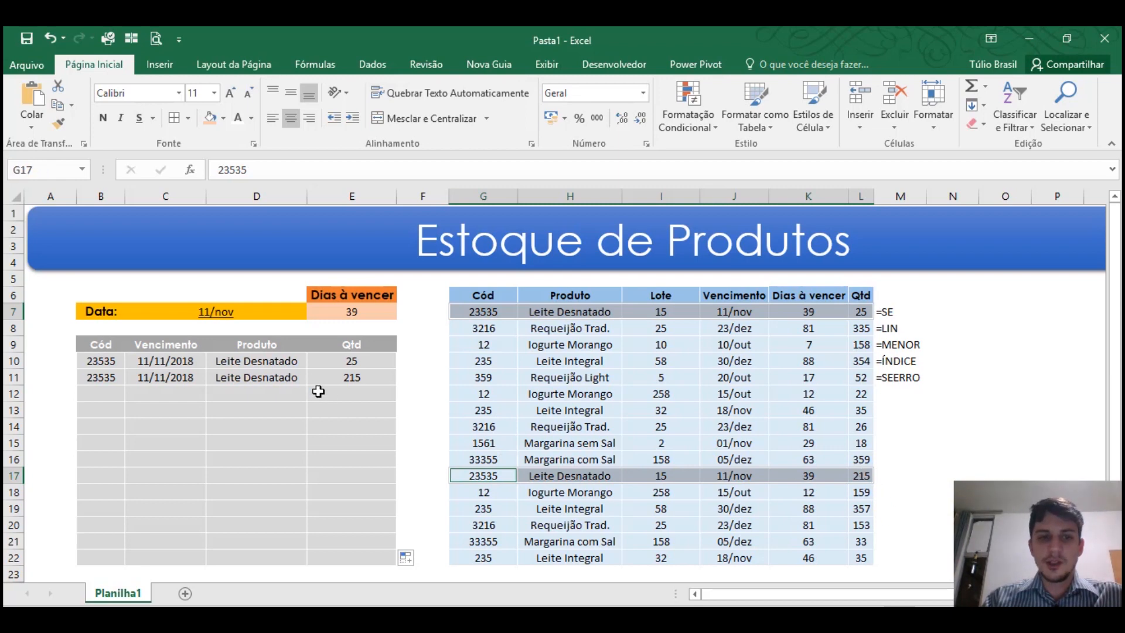
Test the expiry list by entering 23/12 and 10/10 in turn in the Data cell C7
{"action": "left_click", "coordinate": [265, 314]}
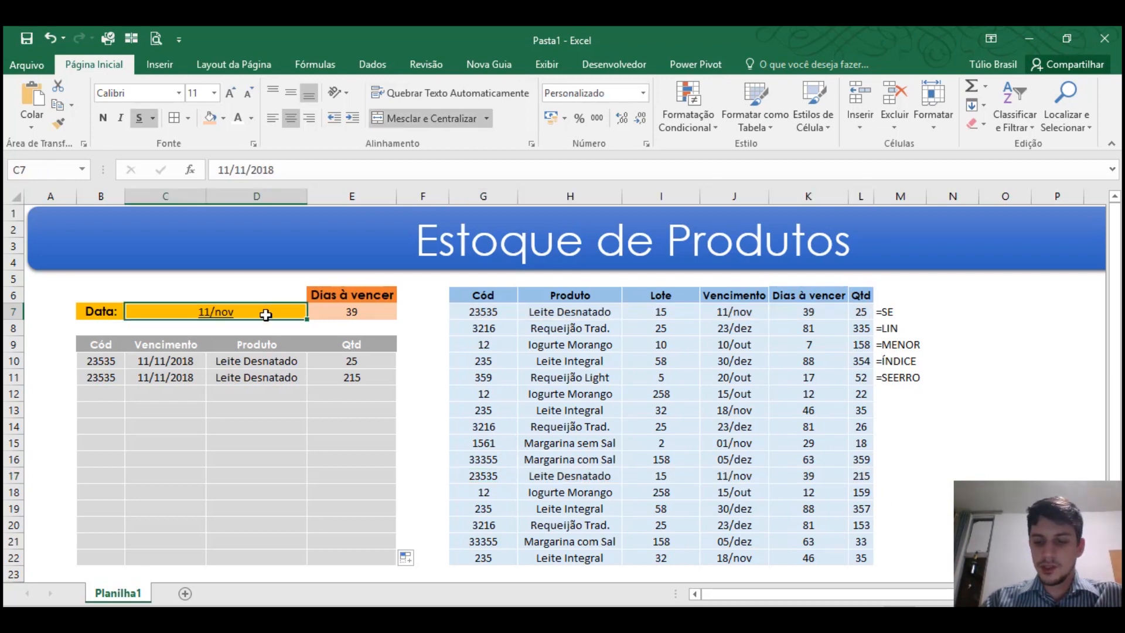
{"action": "type", "text": "23/12"}
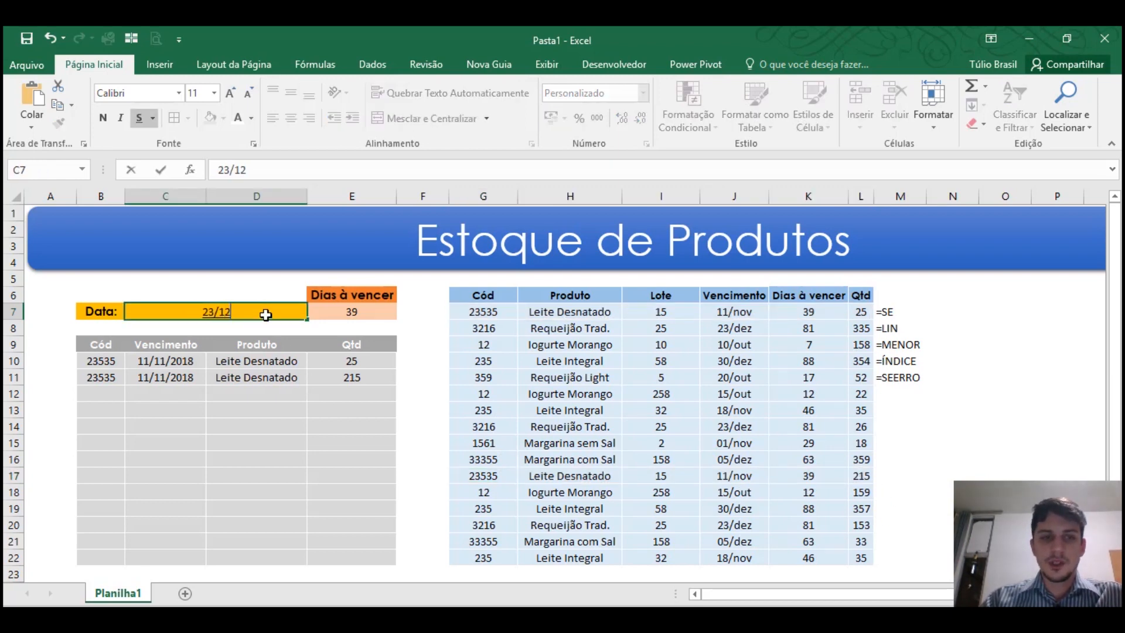
{"action": "key", "text": "ctrl+Return"}
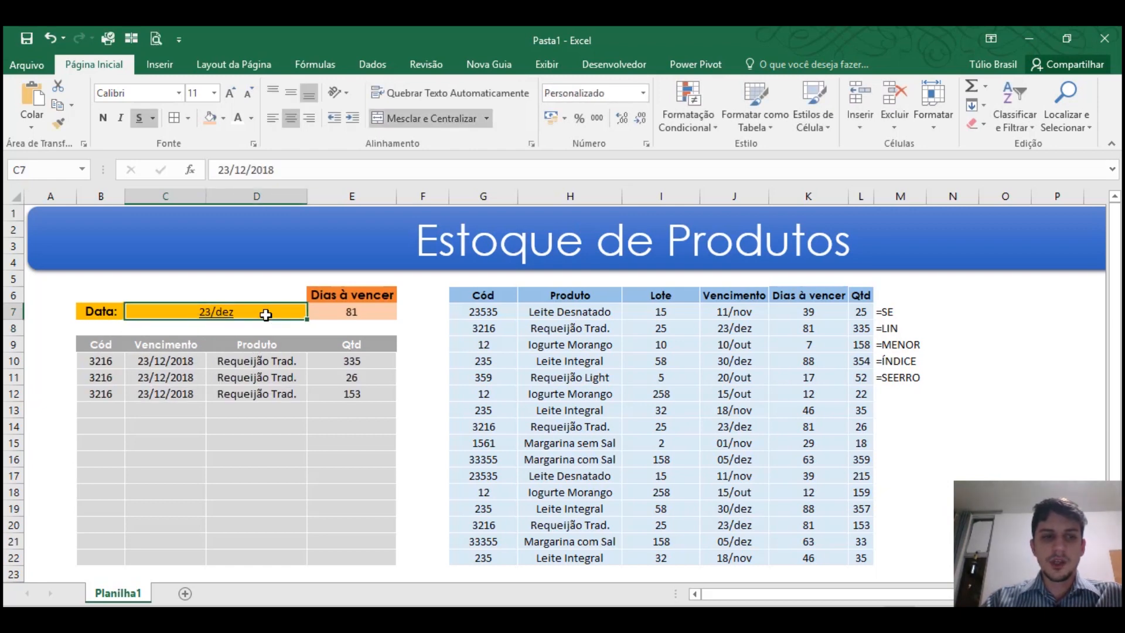
{"action": "type", "text": "10/10"}
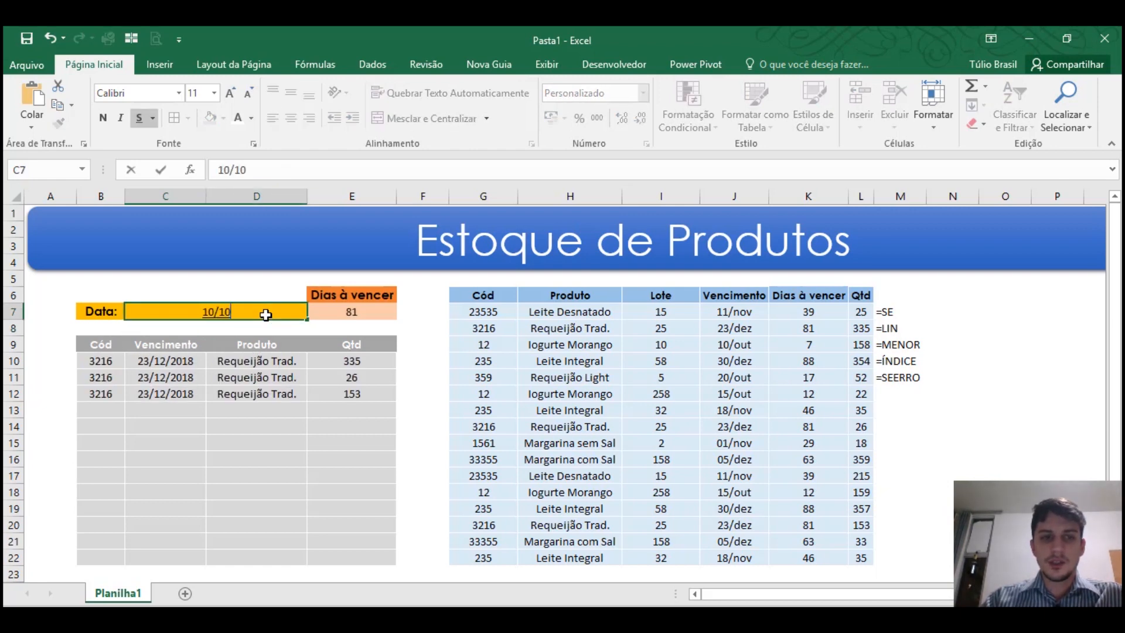
{"action": "key", "text": "Return"}
{"action": "left_click", "coordinate": [265, 316]}
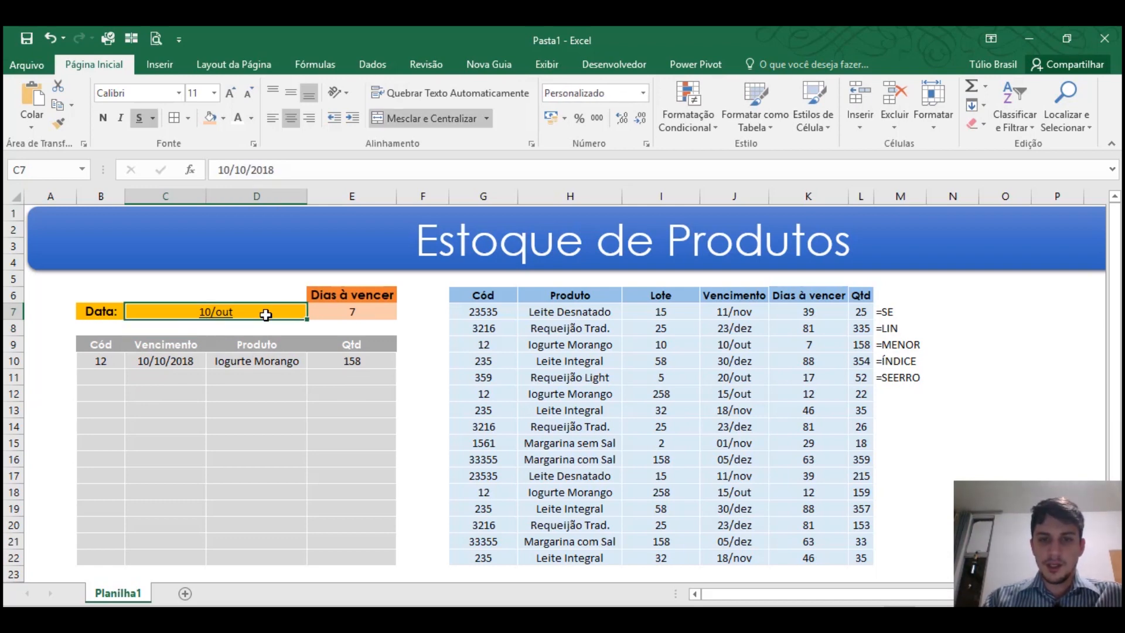
Compare the lot and expiry date of the Iogurte Morango records in rows 9 and 12 of the stock table
{"action": "left_click_drag", "start_coordinate": [495, 344], "coordinate": [679, 346]}
{"action": "left_click_drag", "start_coordinate": [483, 394], "coordinate": [674, 391], "text": "ctrl"}
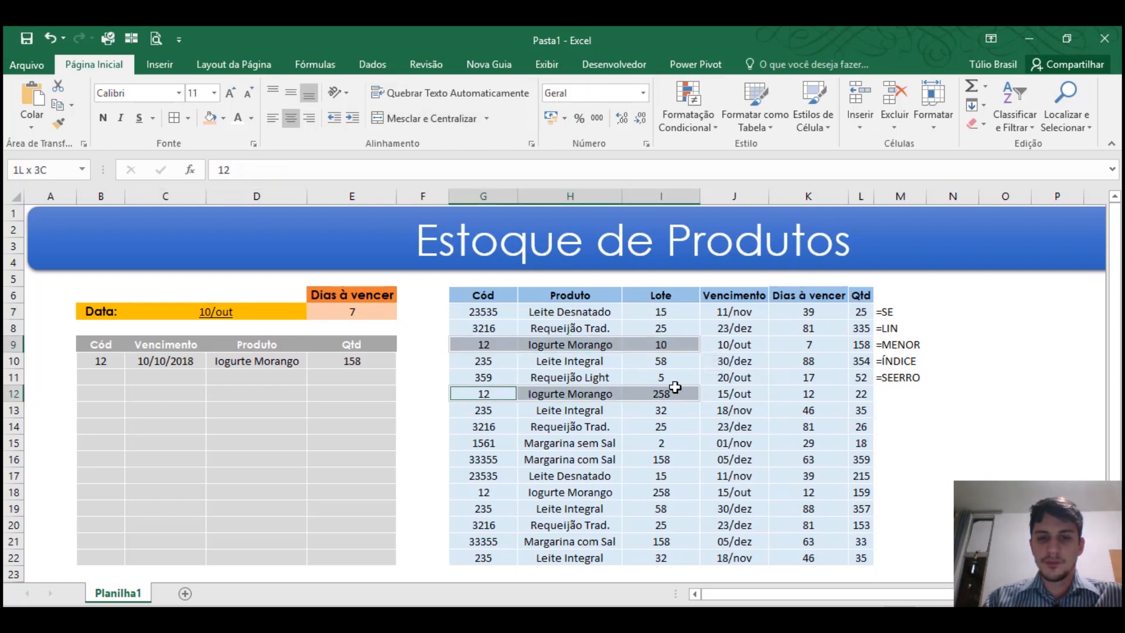
{"action": "left_click", "coordinate": [738, 349]}
{"action": "left_click", "coordinate": [734, 393], "text": "ctrl"}
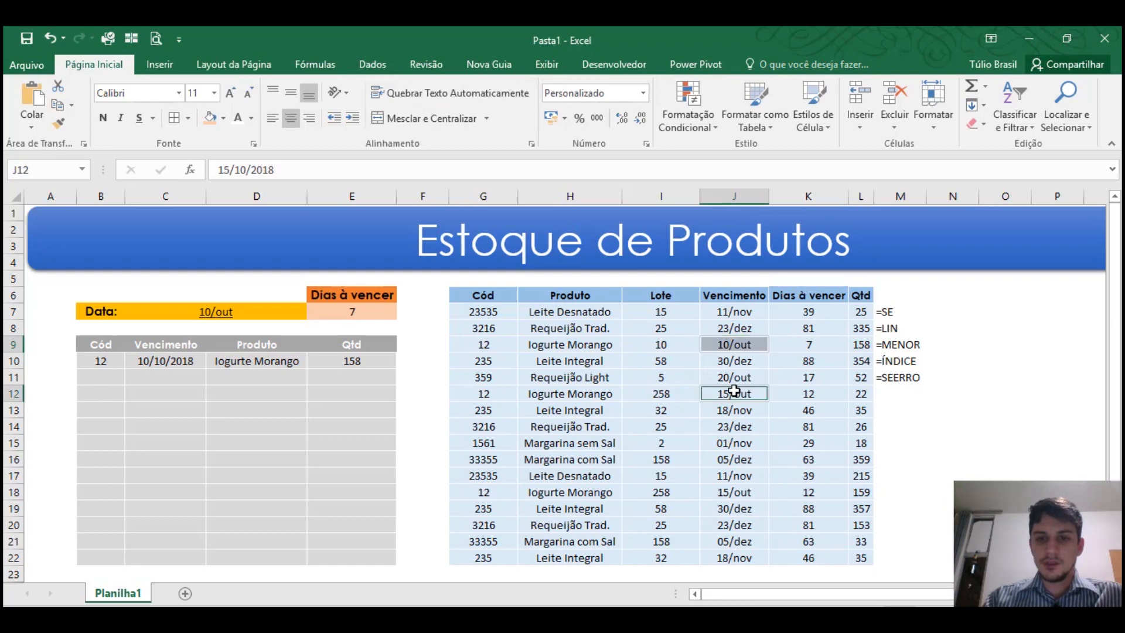
{"action": "left_click", "coordinate": [663, 395]}
Test the Data cell C7 with 15/10 and compare the list with the Iogurte Morango records in rows 12 and 18
{"action": "left_click", "coordinate": [246, 312]}
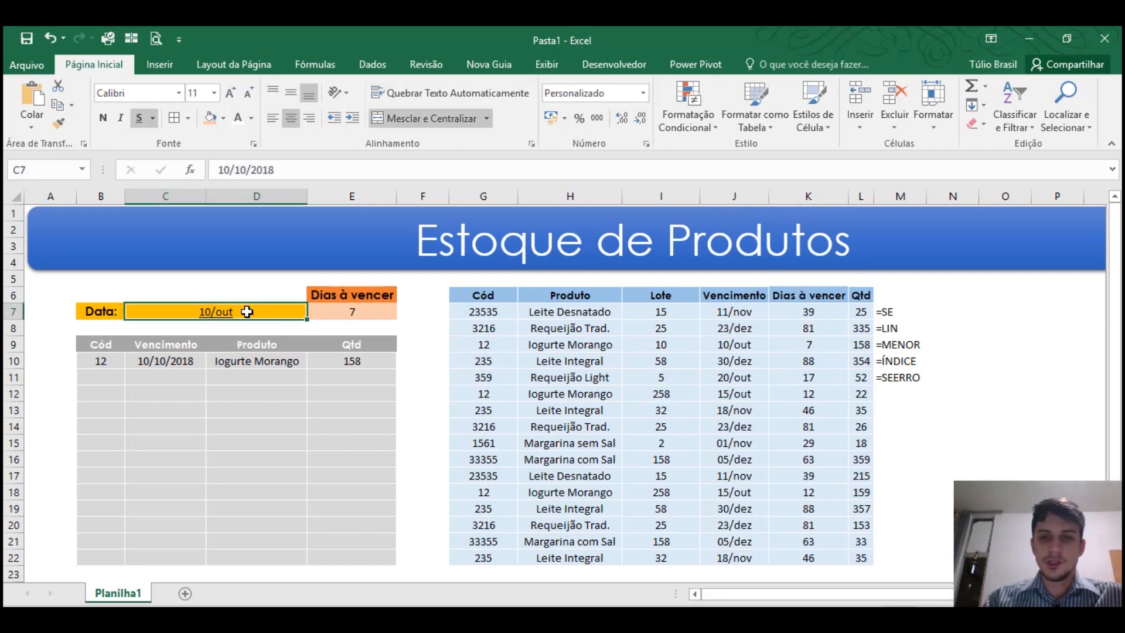
{"action": "type", "text": "15/10"}
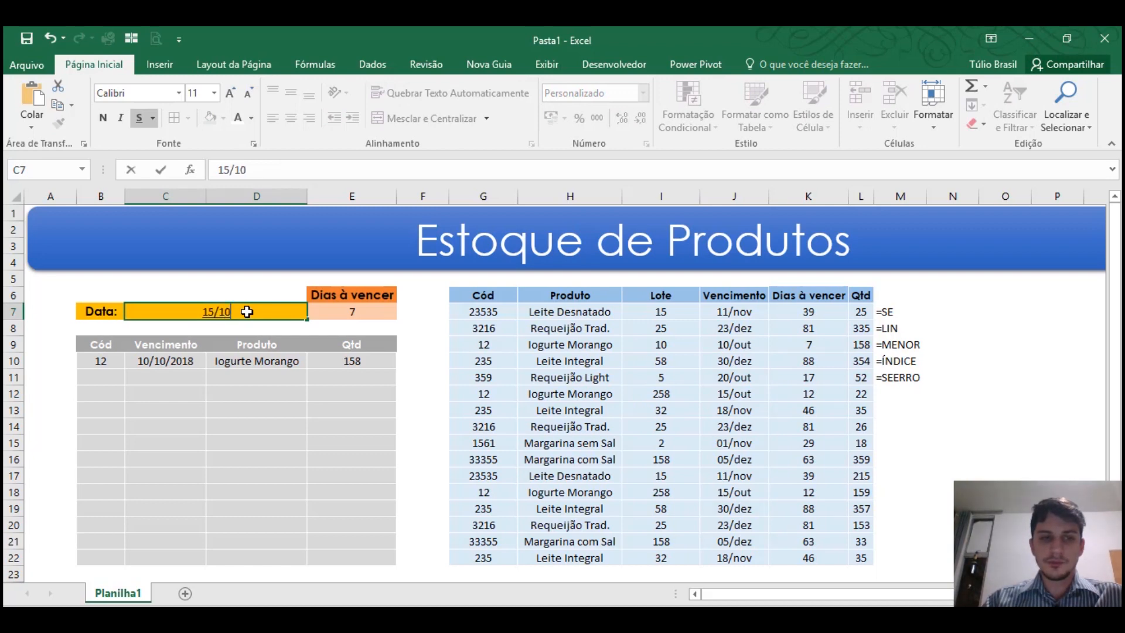
{"action": "key", "text": "Return"}
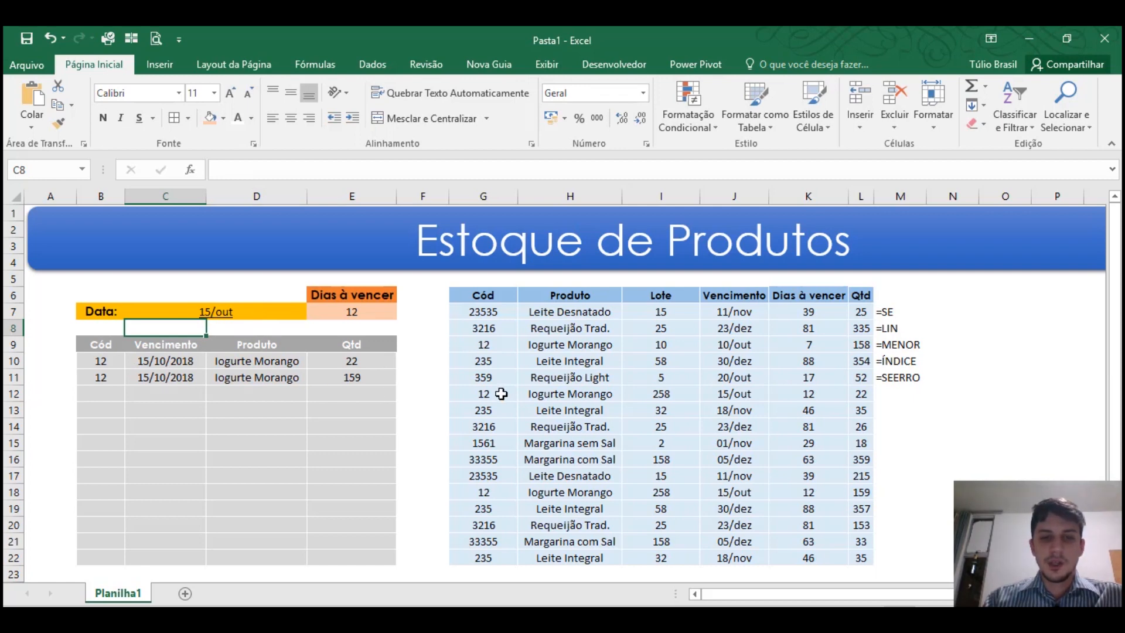
{"action": "left_click_drag", "start_coordinate": [486, 392], "coordinate": [729, 391]}
{"action": "left_click_drag", "start_coordinate": [488, 494], "coordinate": [735, 492], "text": "ctrl"}
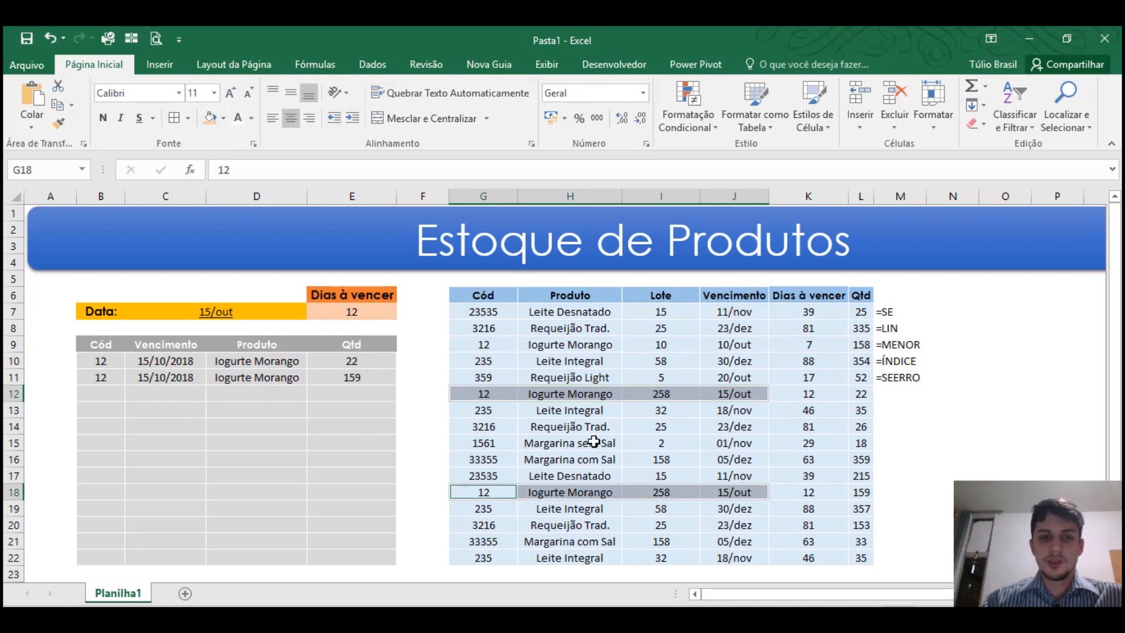
Set the date in the Data cell C7 to 11/11
{"action": "left_click", "coordinate": [246, 313]}
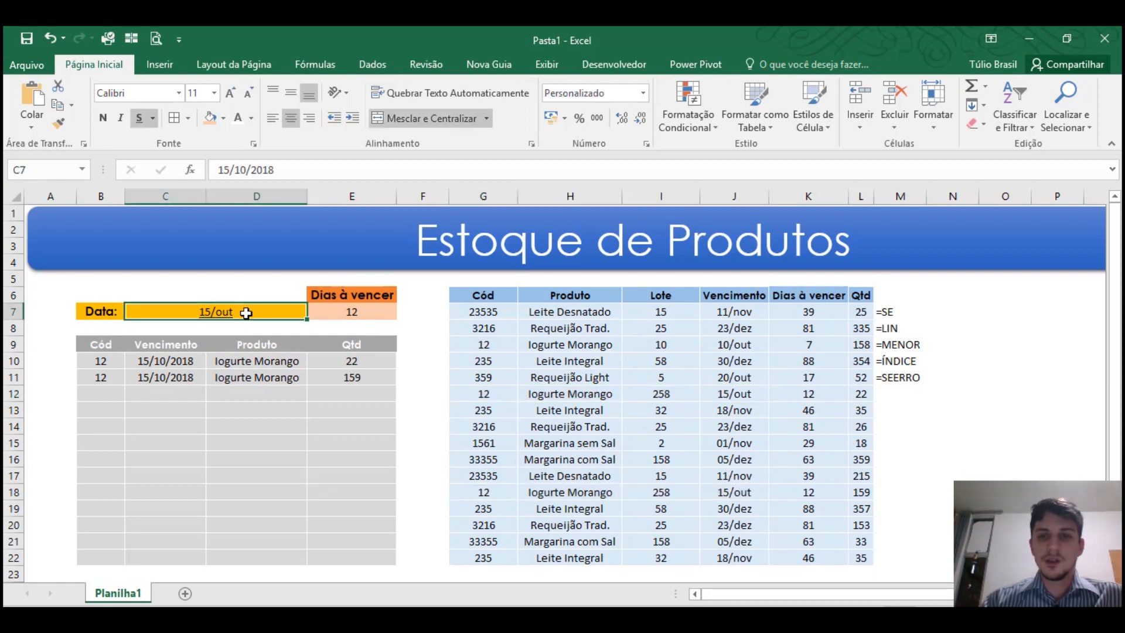
{"action": "type", "text": "11/11"}
{"action": "key", "text": "Return"}
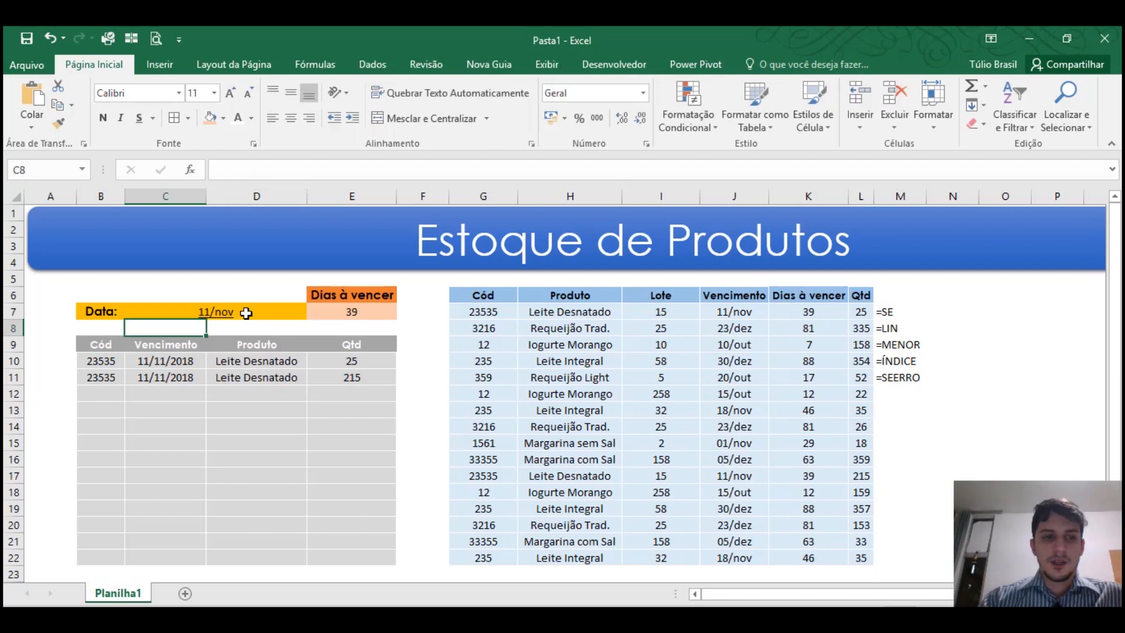
Select the first Cód result cell, B10, to view its array formula
{"action": "left_click", "coordinate": [246, 313]}
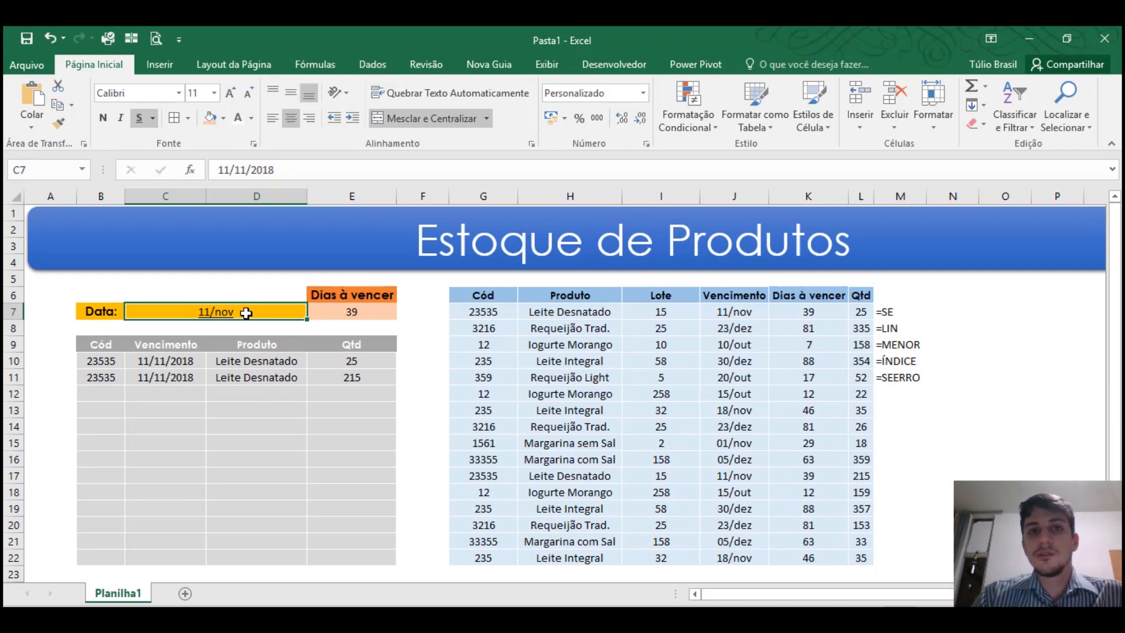
{"action": "key", "text": "Down"}
{"action": "key", "text": "Down"}
{"action": "key", "text": "Down"}
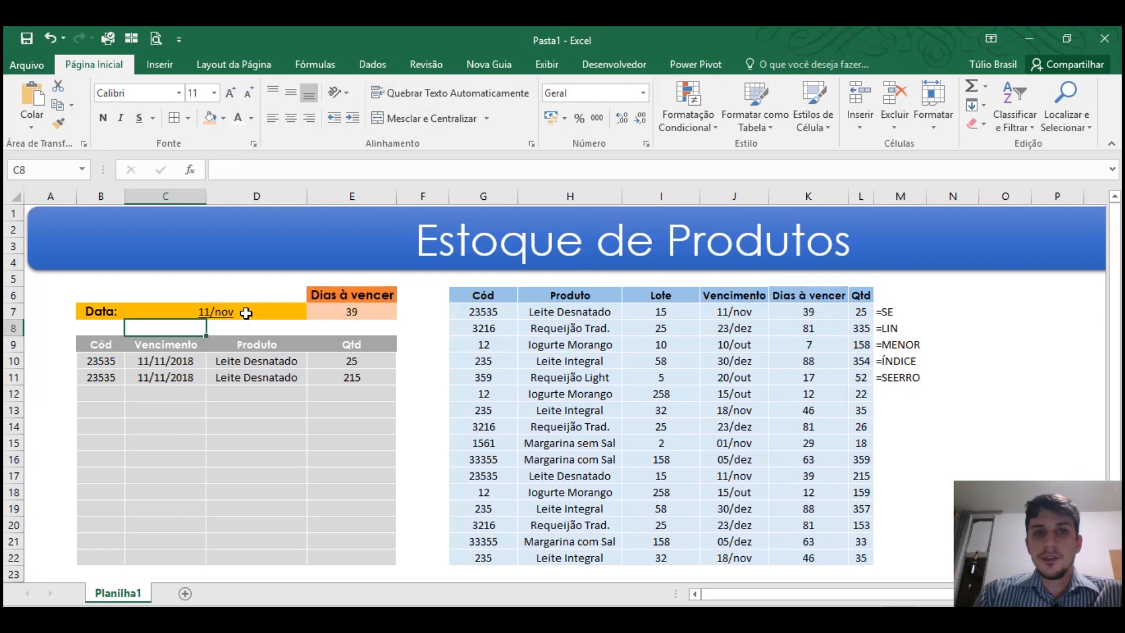
{"action": "key", "text": "Left"}
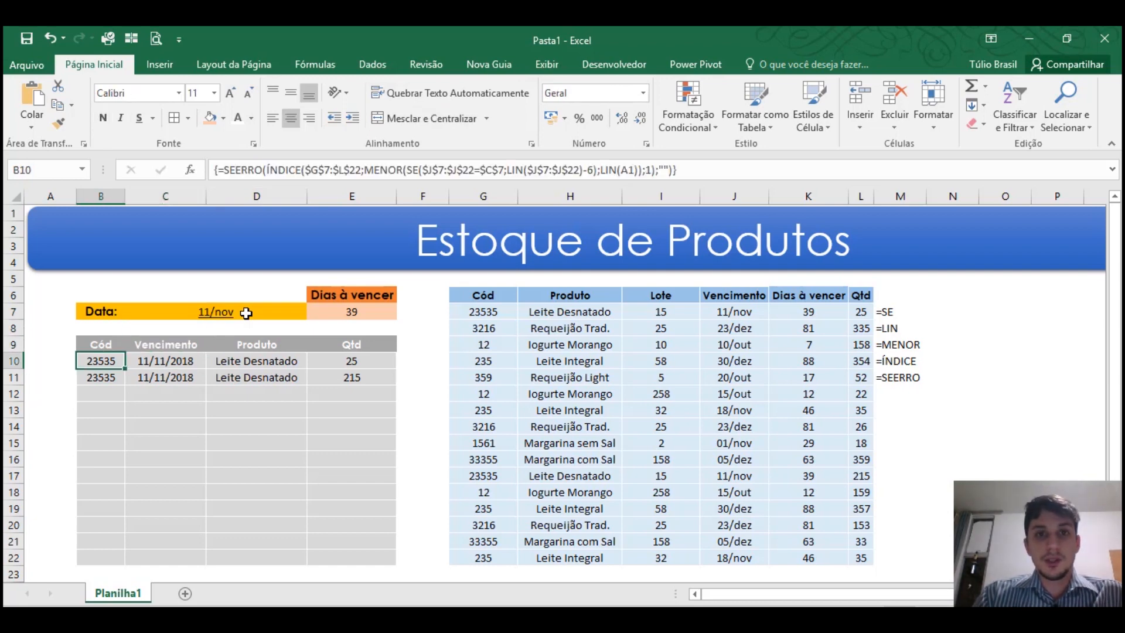